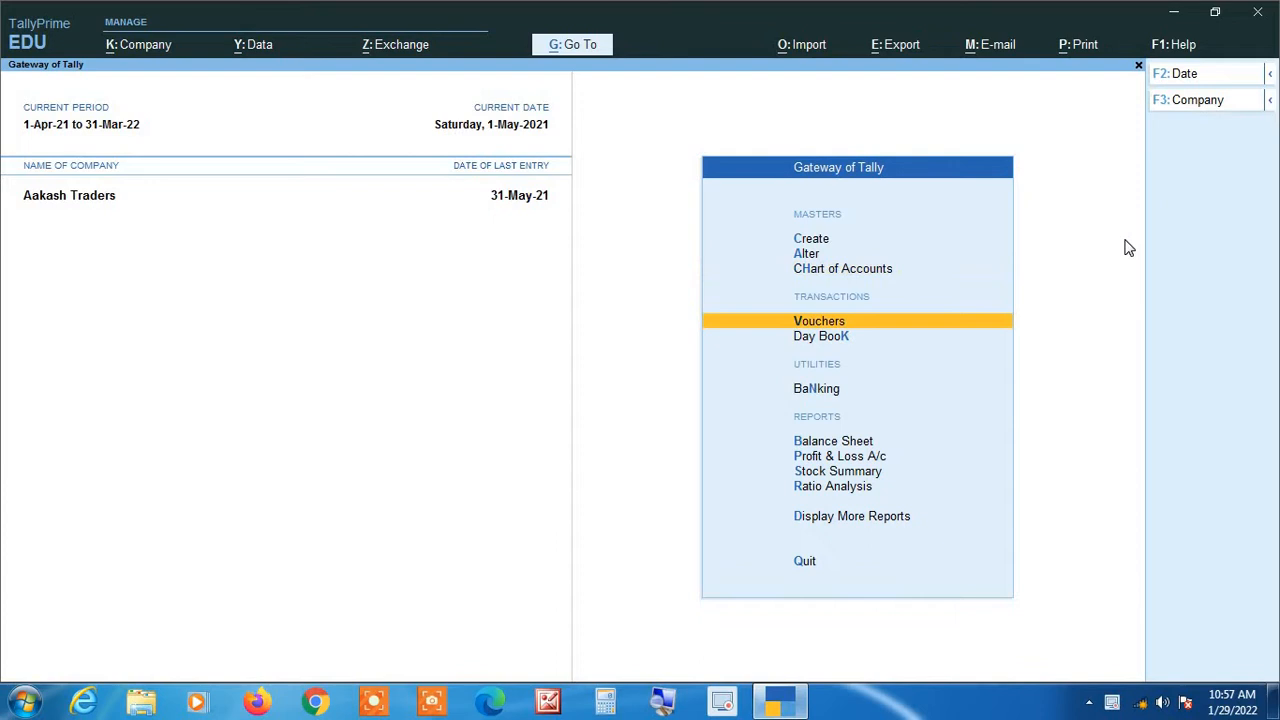
- Start a new sales voucher and set its date to 1-5-2021
key("Return")
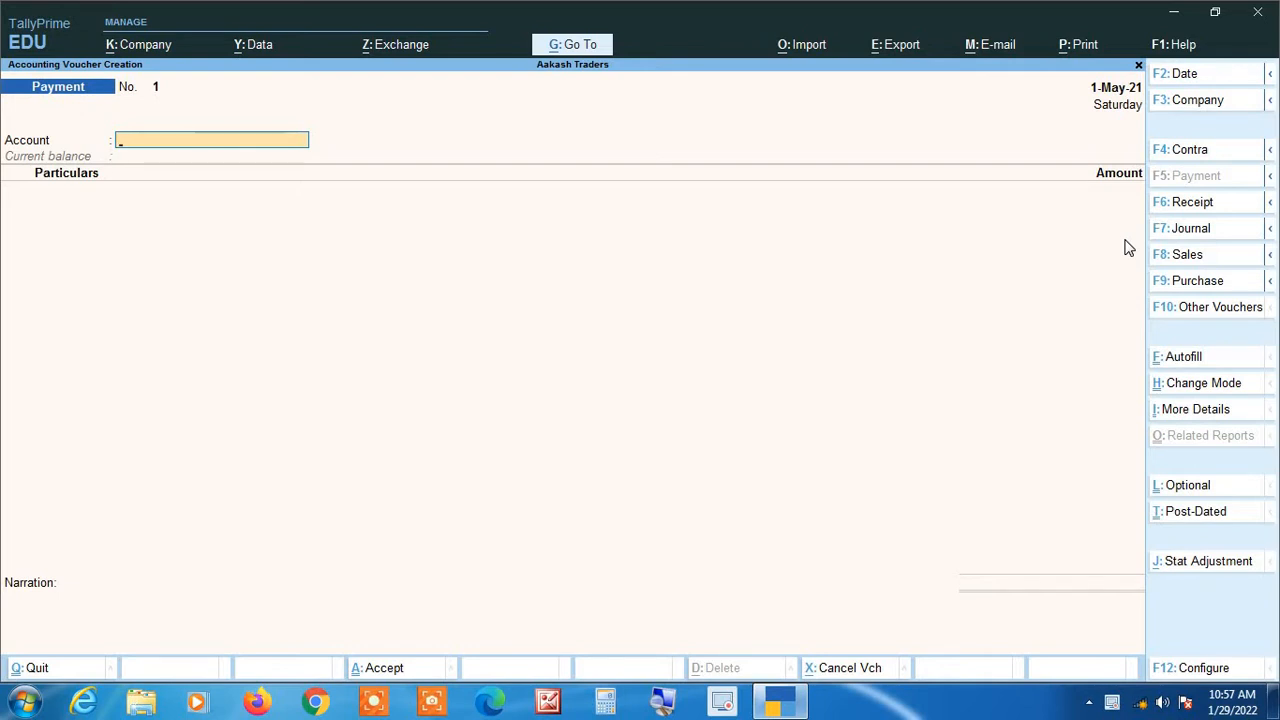
key("F8")
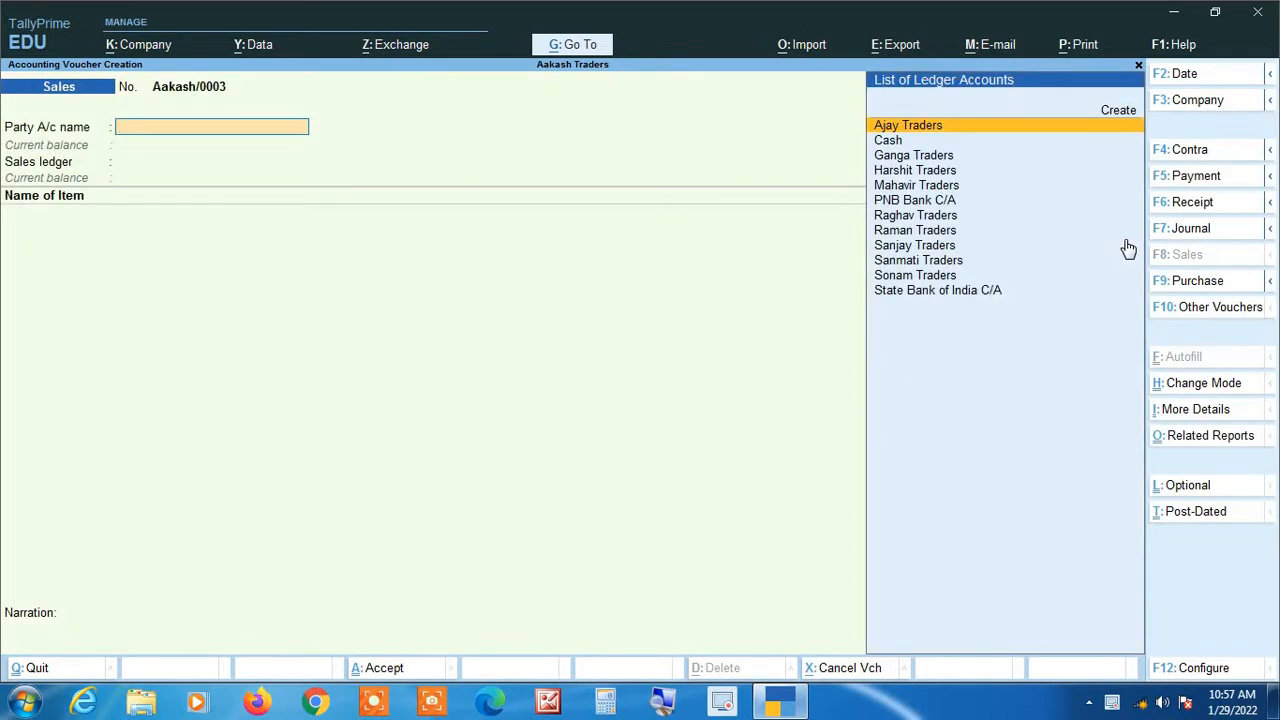
key("F2")
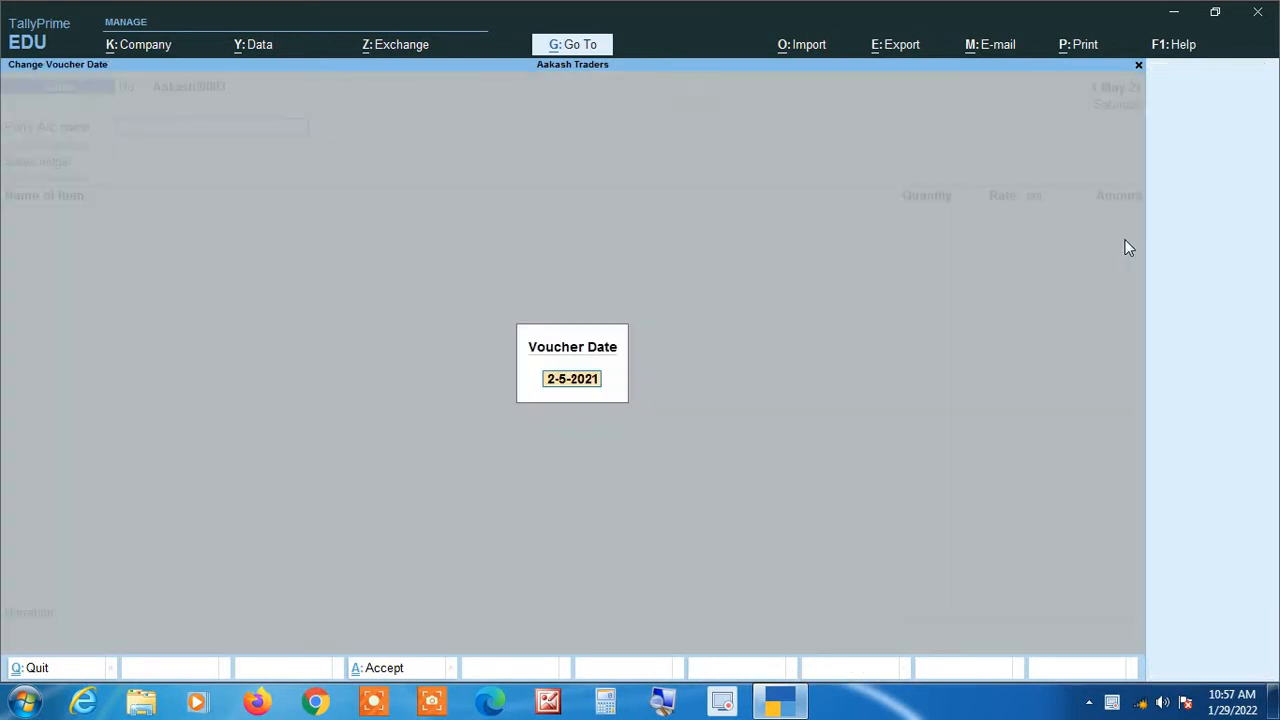
type("1 5 21")
key("Return")
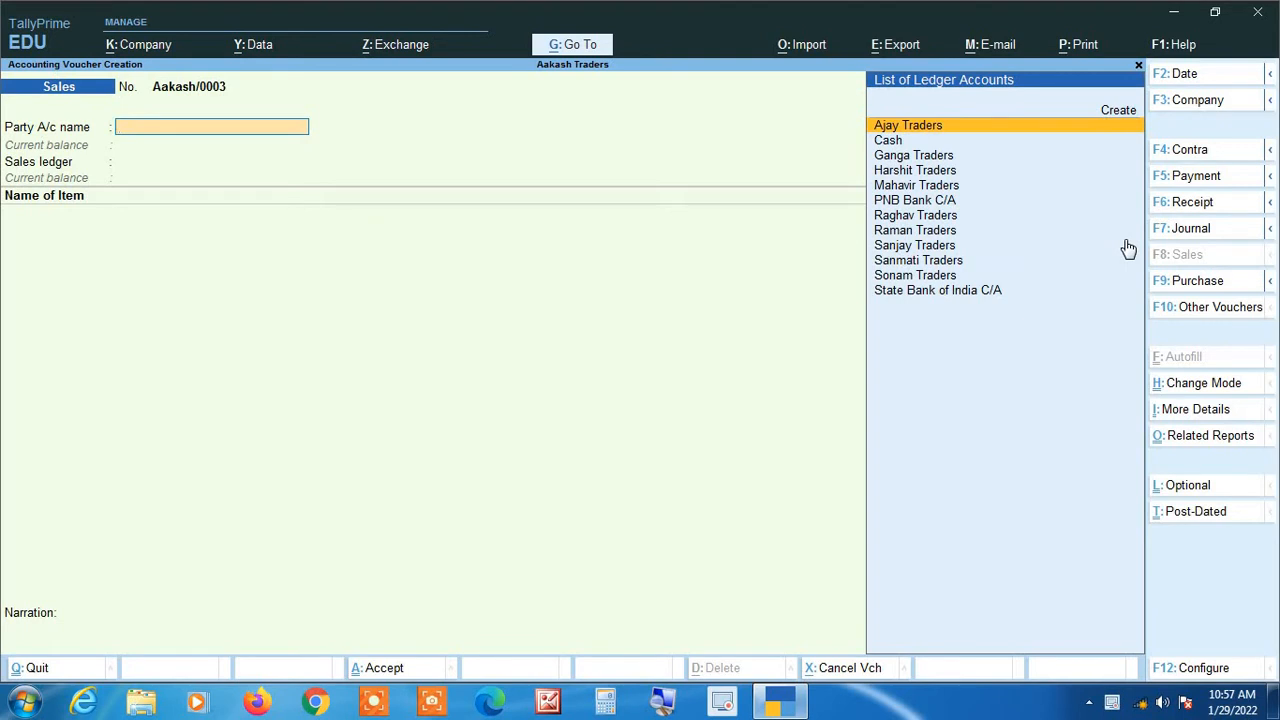
- Set Sanjay Traders as the sales voucher's party and Sales as its sales ledger
type("Sa")
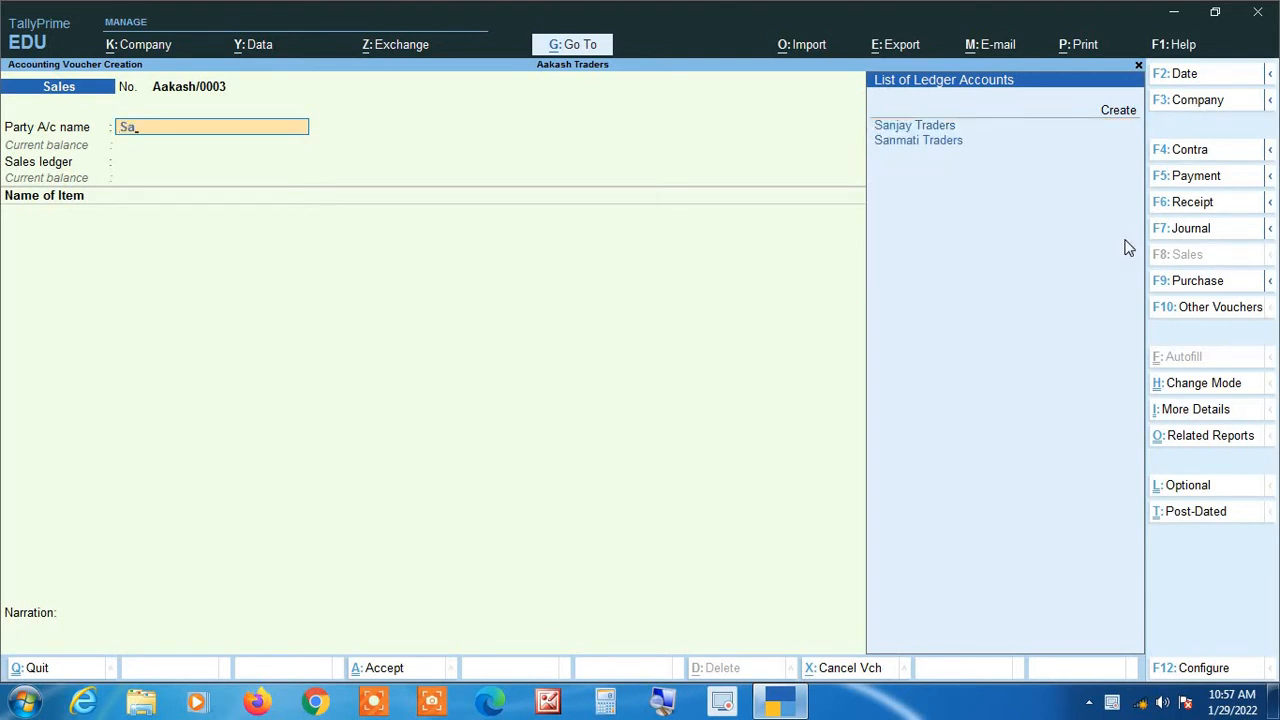
type("nj")
key("Return")
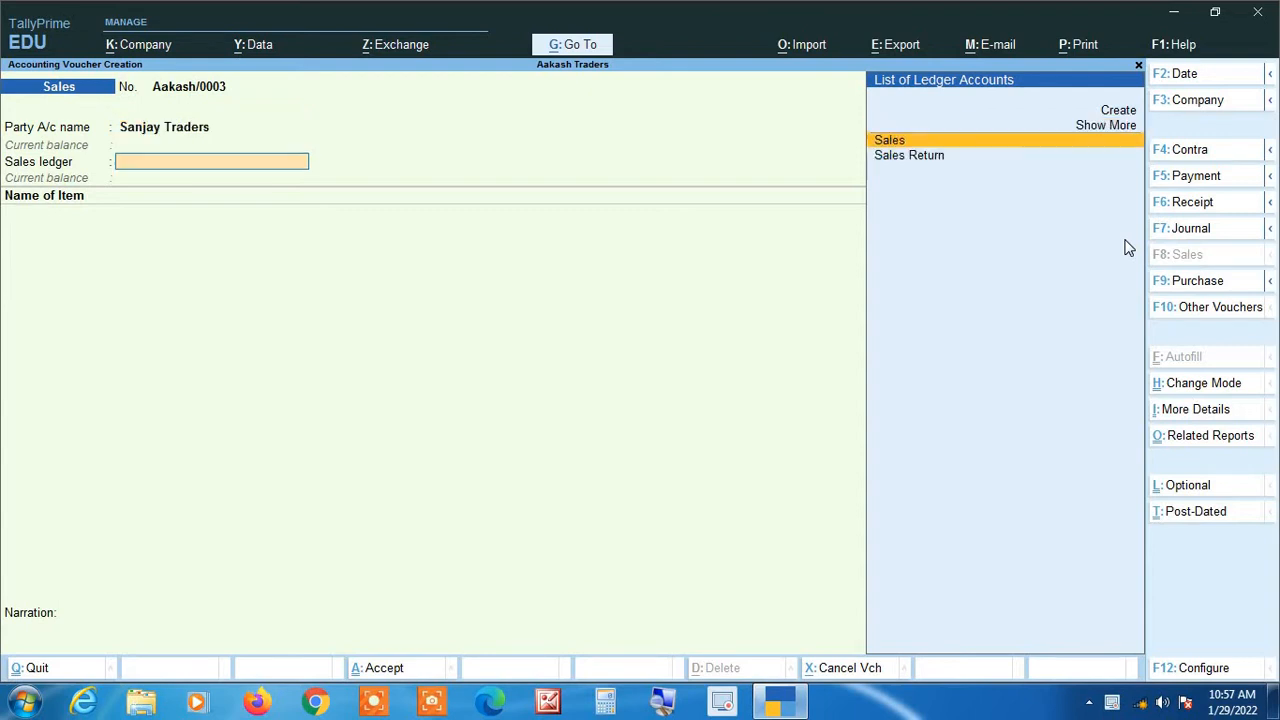
key("Return")
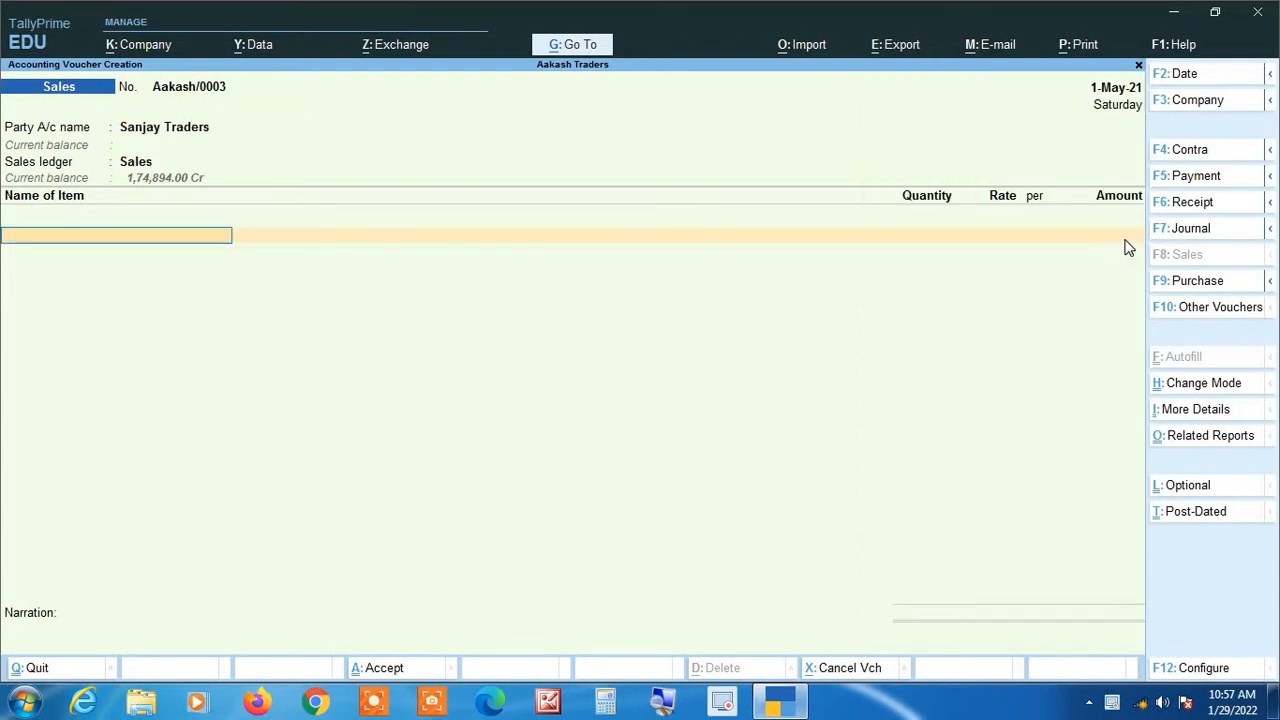
- Add the stock item Almonds to the sales voucher with a quantity of 200 kgs, accepting the default rate
type("Alm")
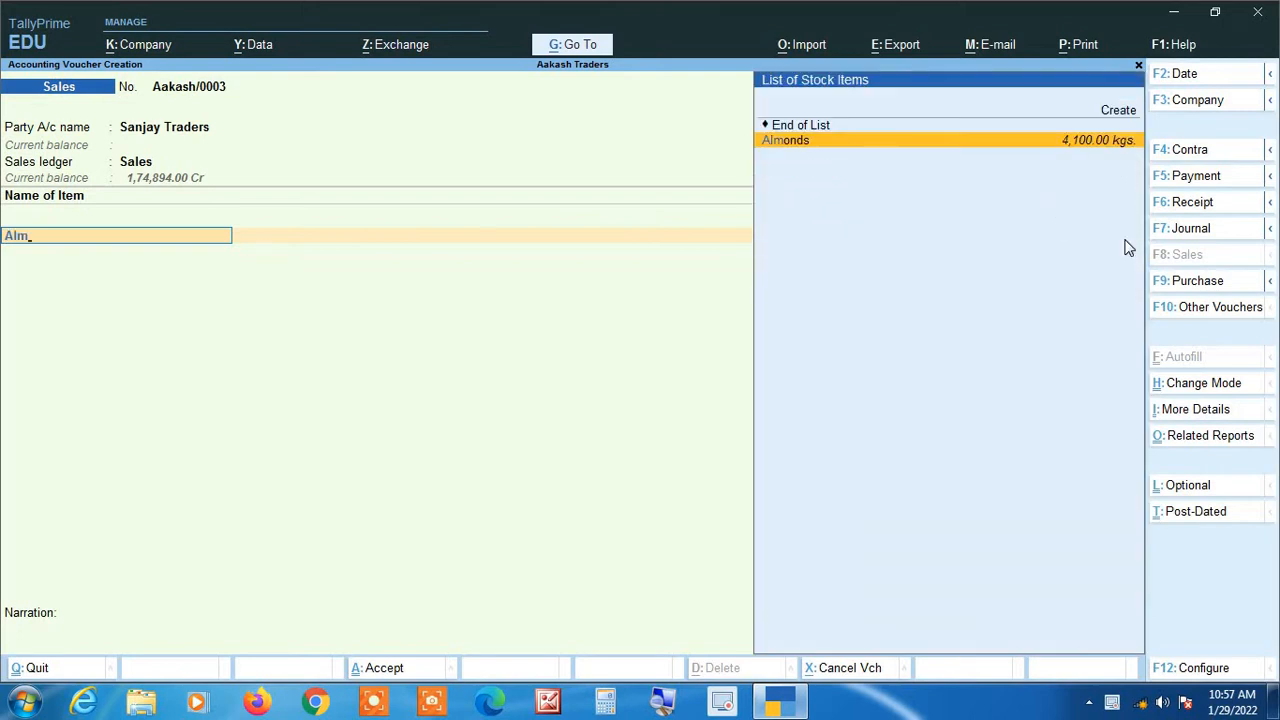
key("Return")
type("200")
key("Return")
key("Return")
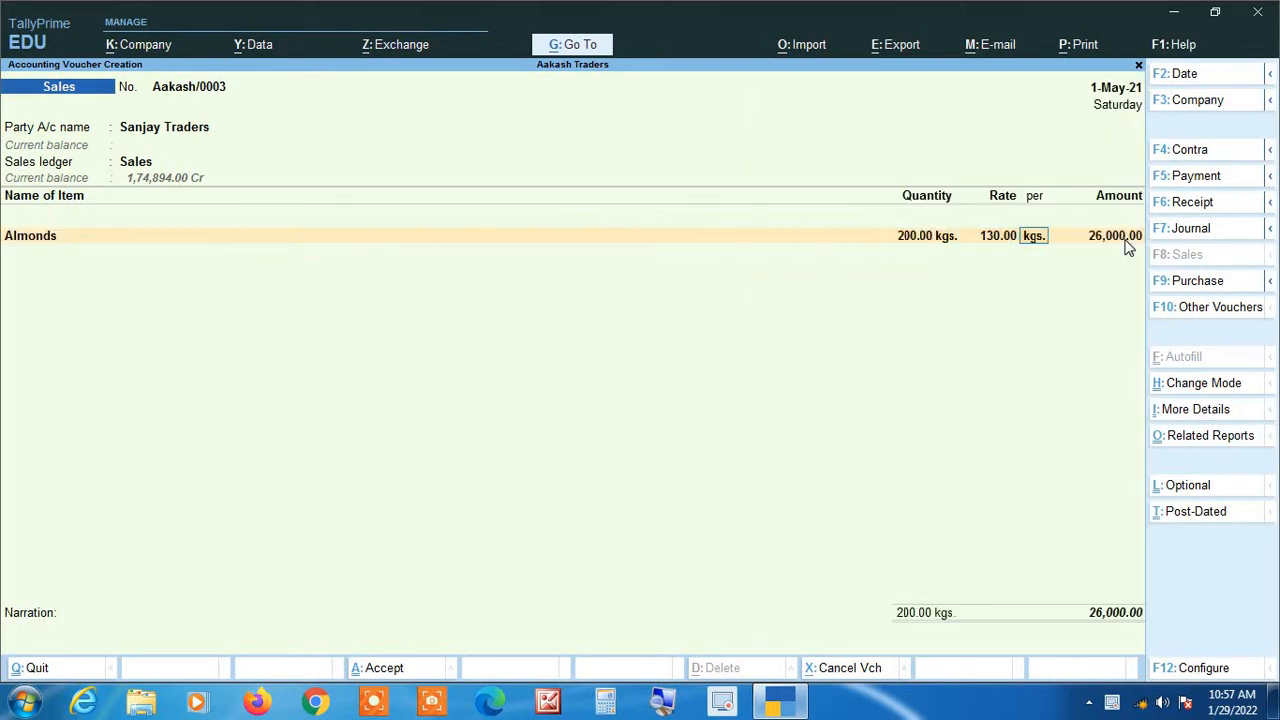
key("Return")
key("Return")
- Add 120 kgs of Chilly Powder as the second item, accepting the default rate
type("Chi")
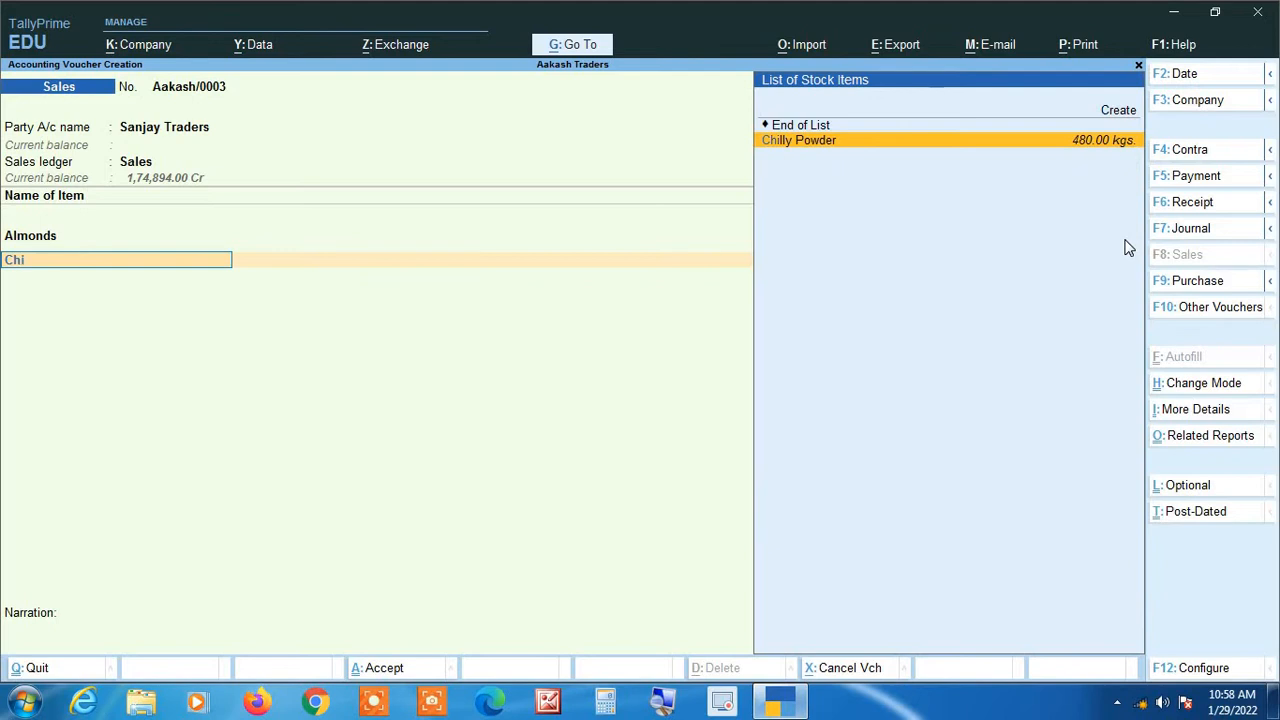
key("Return")
type("120")
key("Return")
key("Return")
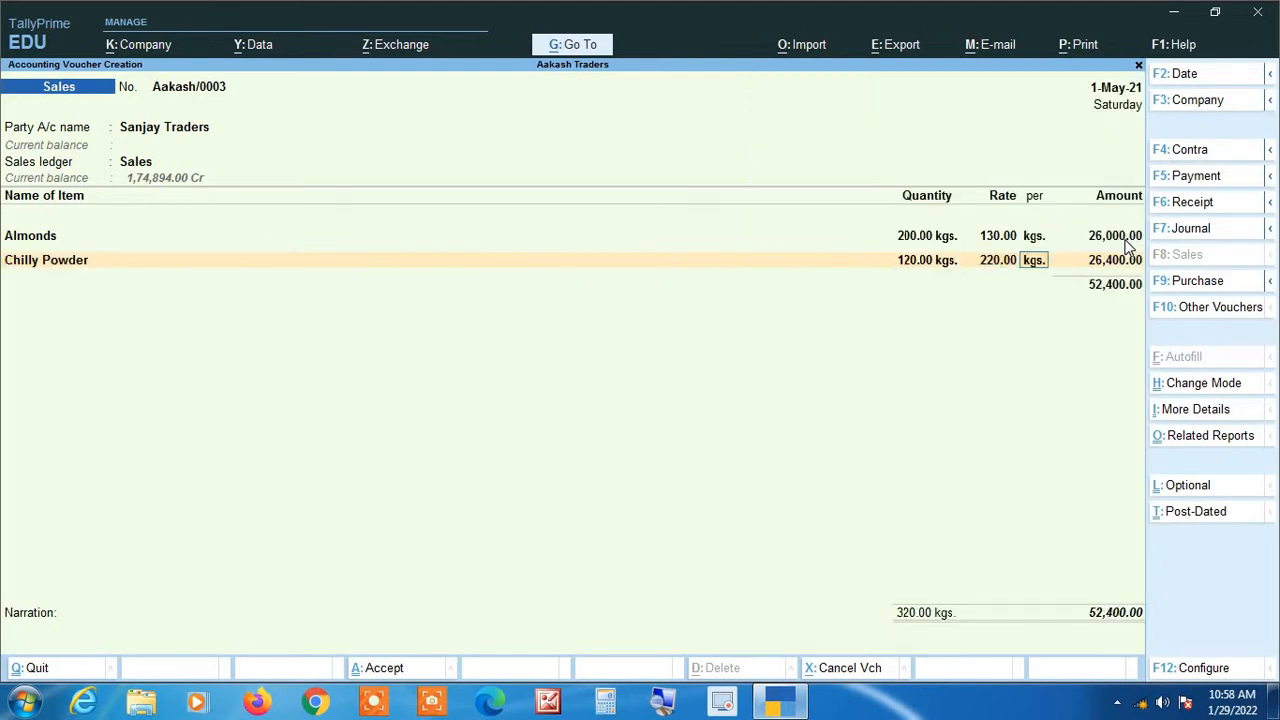
key("Return")
key("Return")
- Add 120 packets of Gulab Agarbatti as the third item, accepting the default rate
type("Gul")
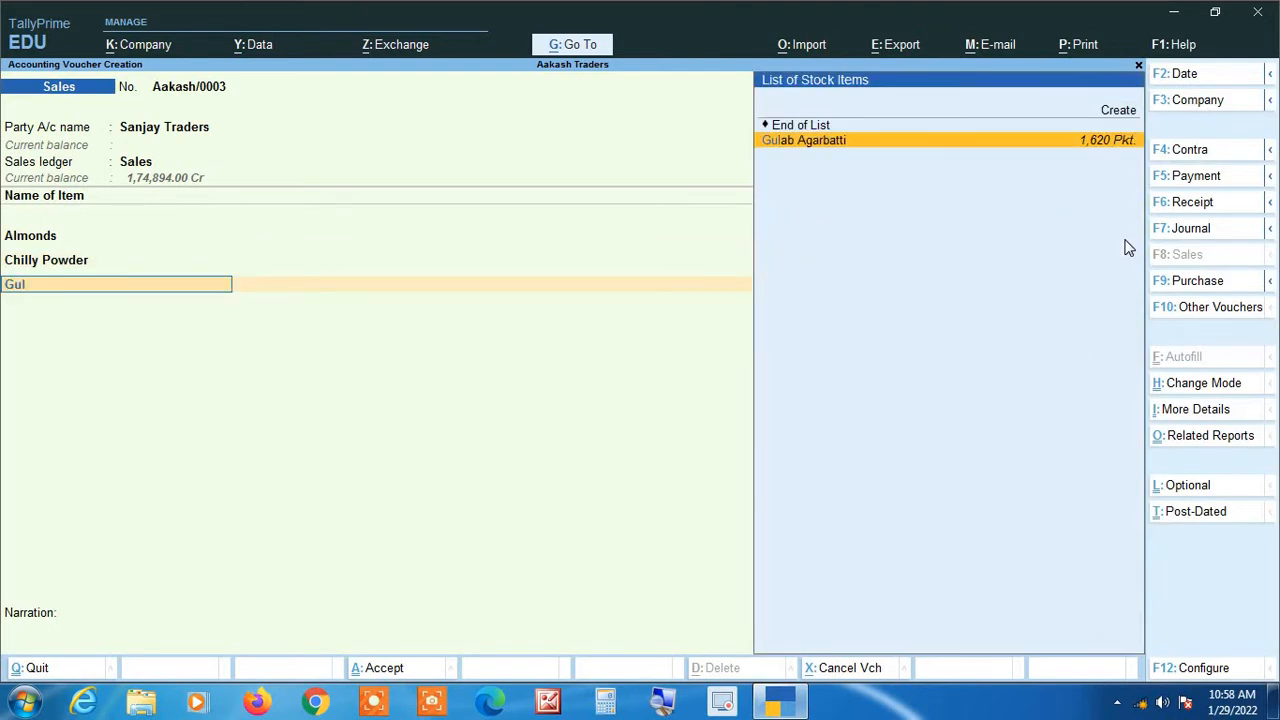
key("Return")
type("120")
key("Return")
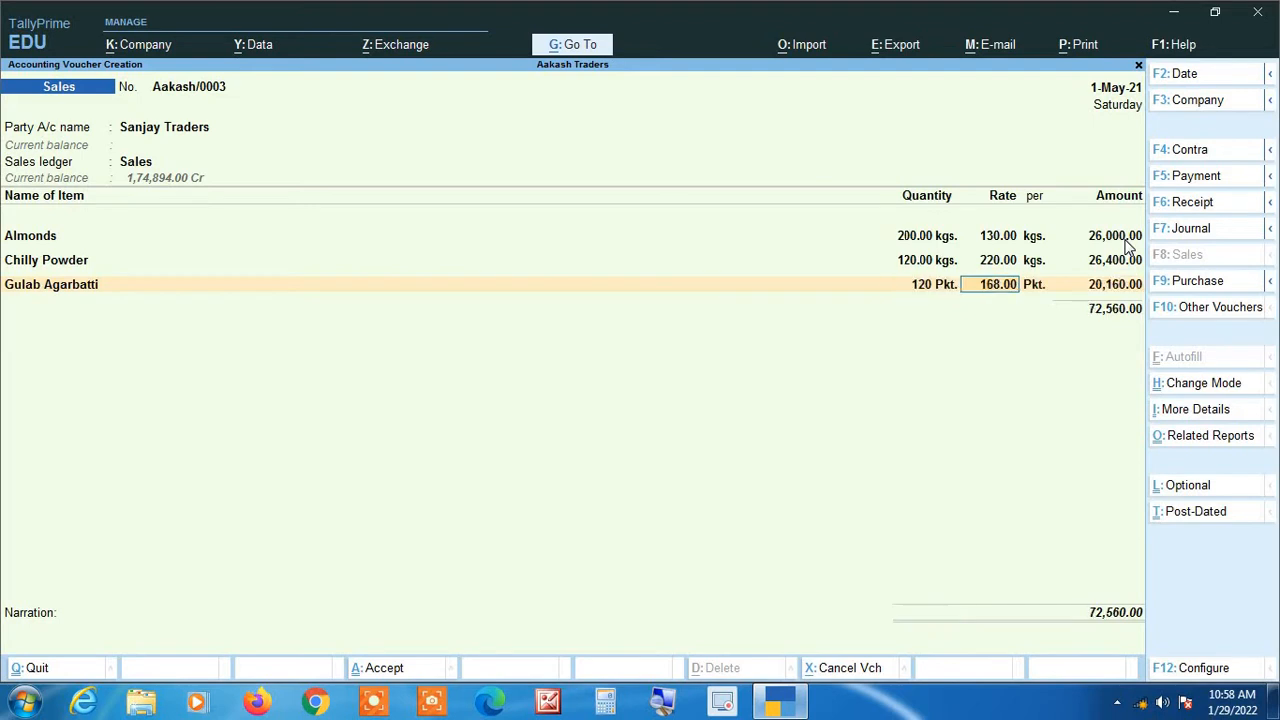
key("Return")
key("Return")
key("Return")
- Add 500 kgs of Rice Branded as the fourth item, accepting the default rate
type("R")
key("Down")
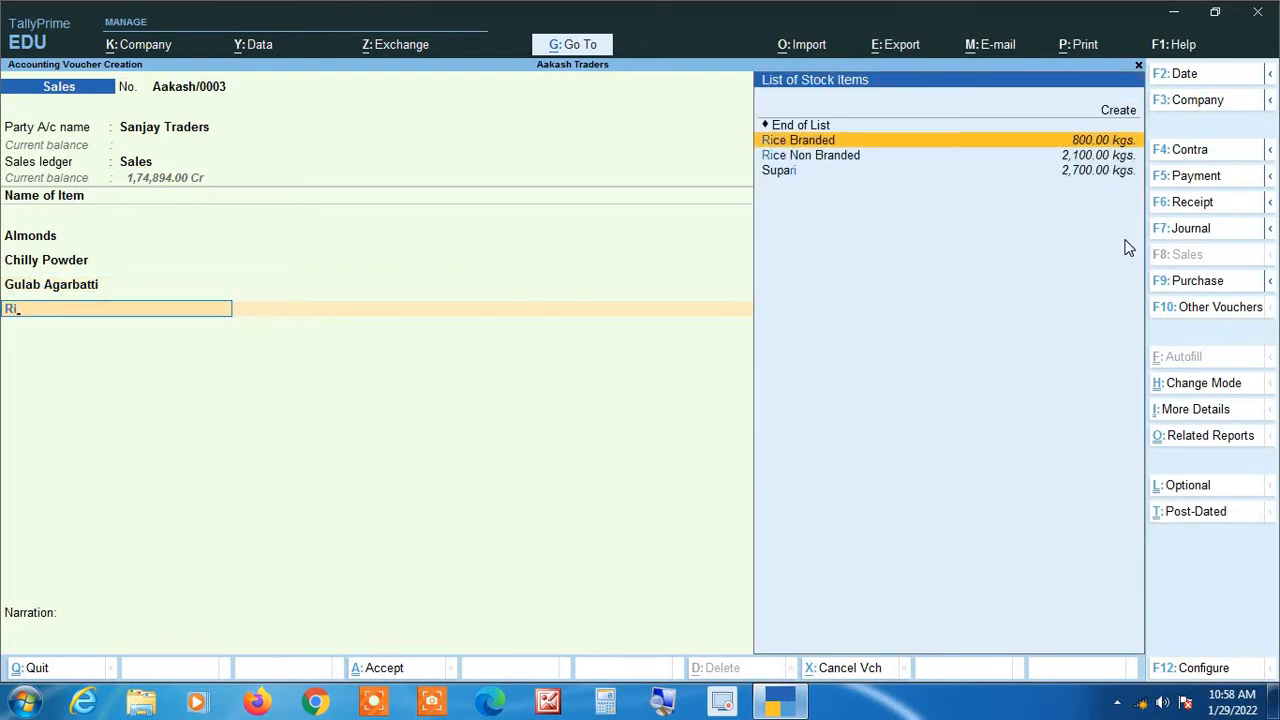
key("Return")
type("500")
key("Return")
key("Return")
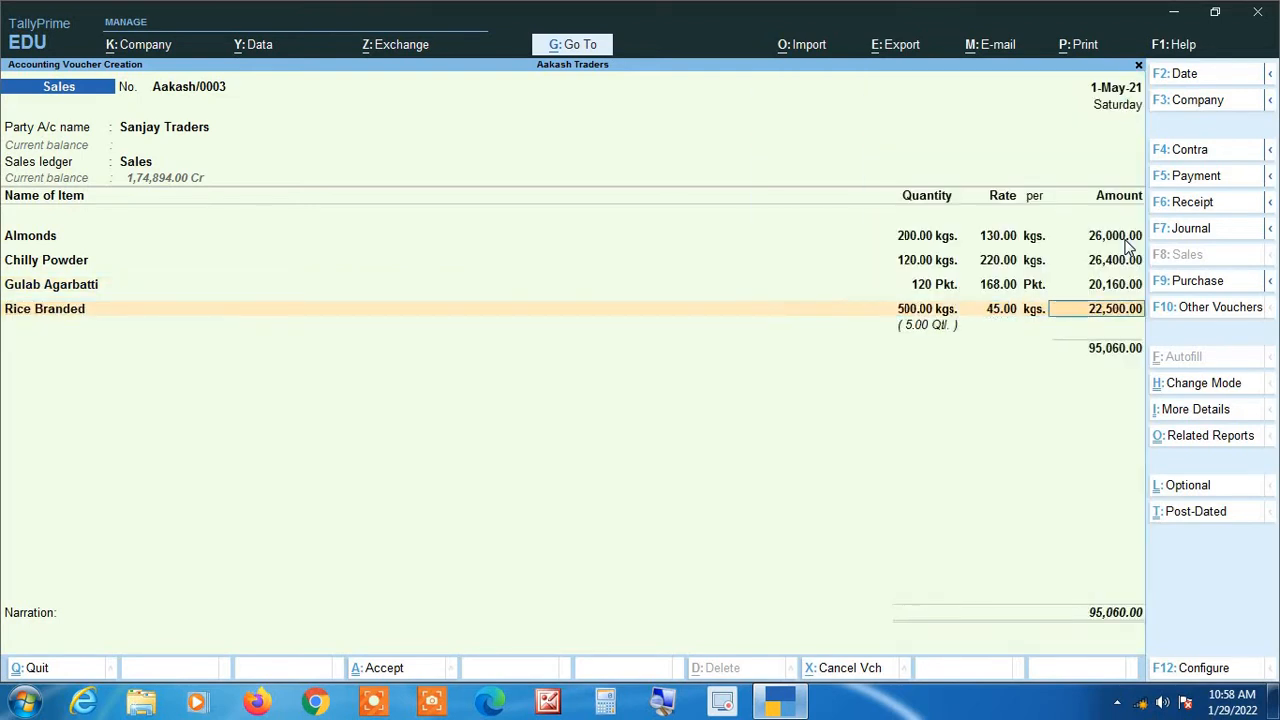
key("Return")
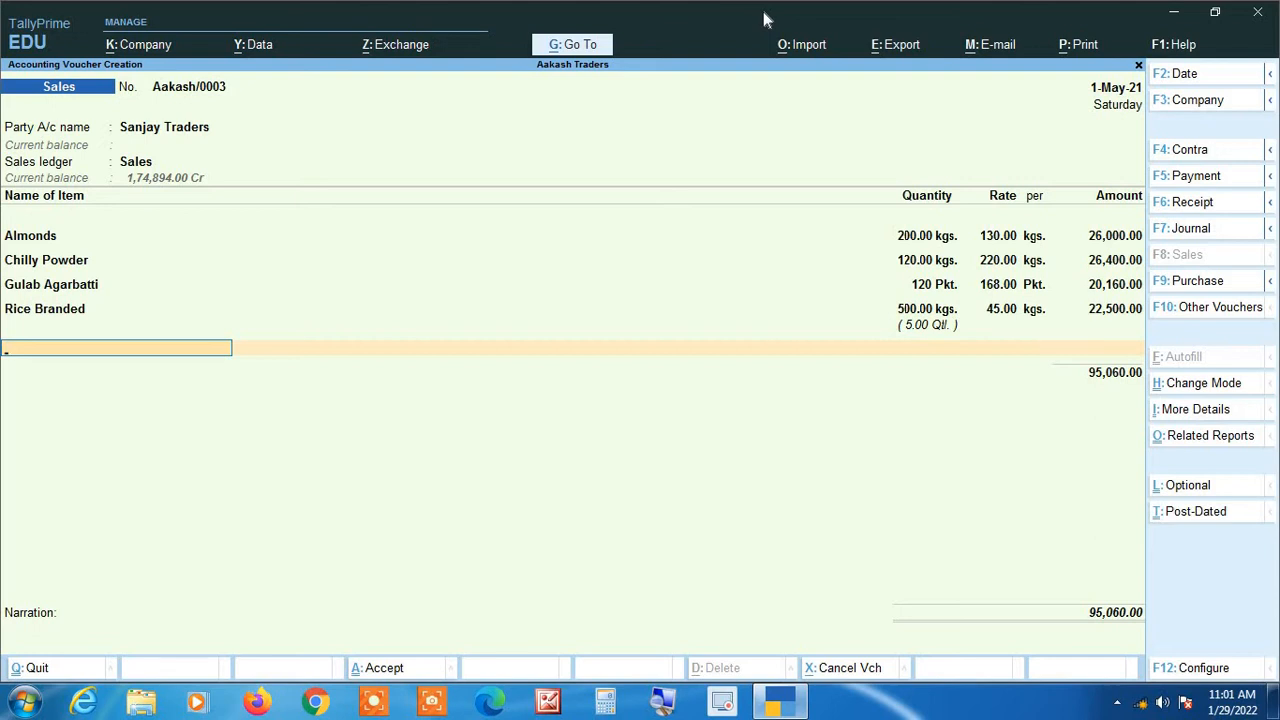
- Leave the sales voucher open and use Go To to create a new payment voucher
key("alt+g")
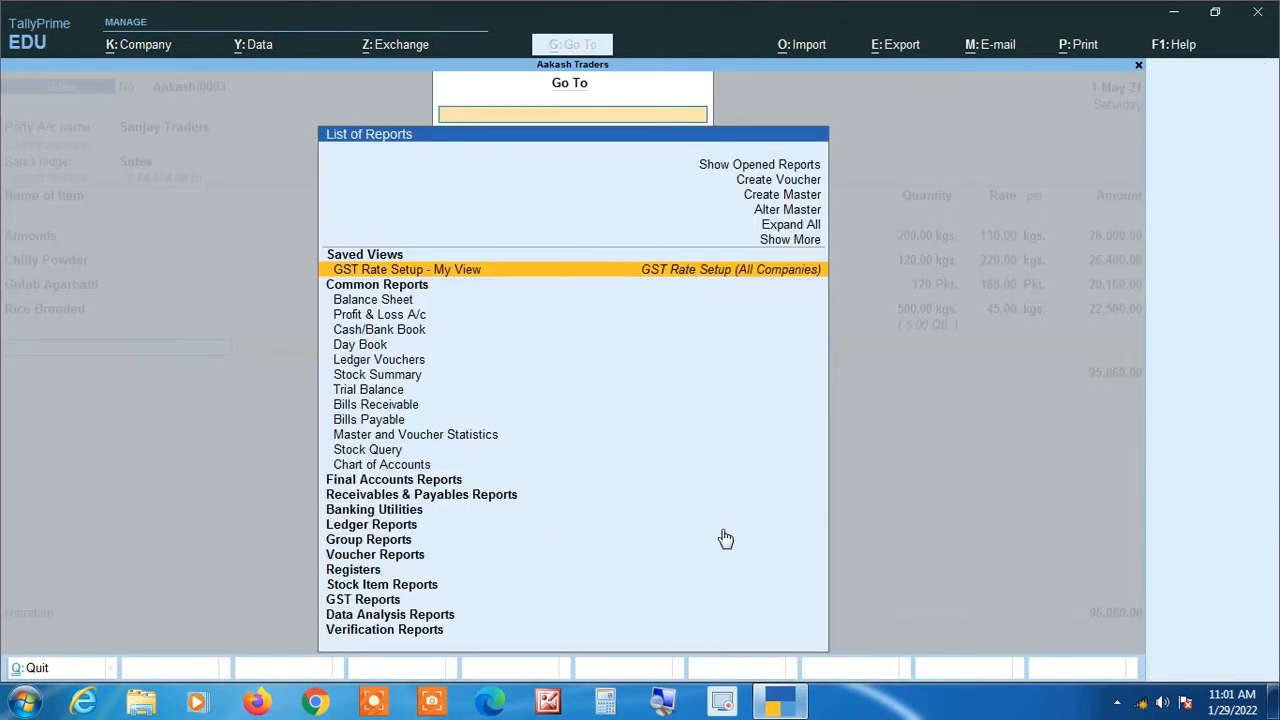
left_click(666, 709)
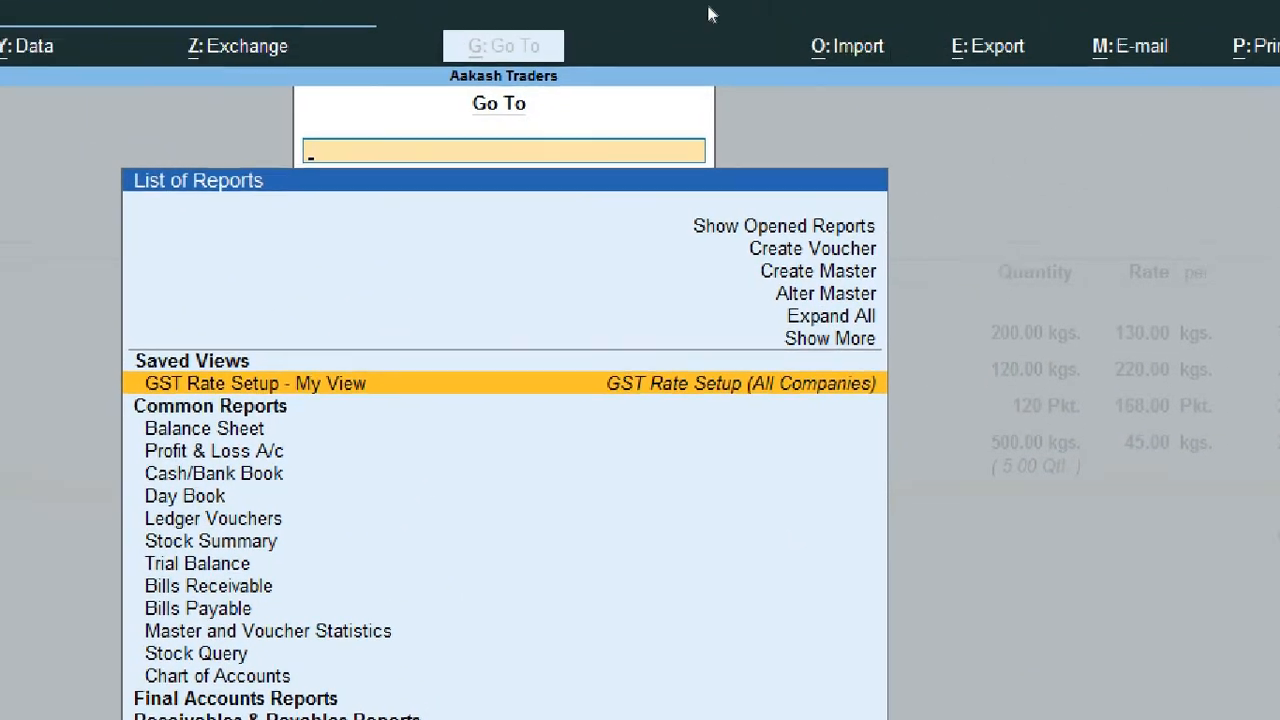
key("Up")
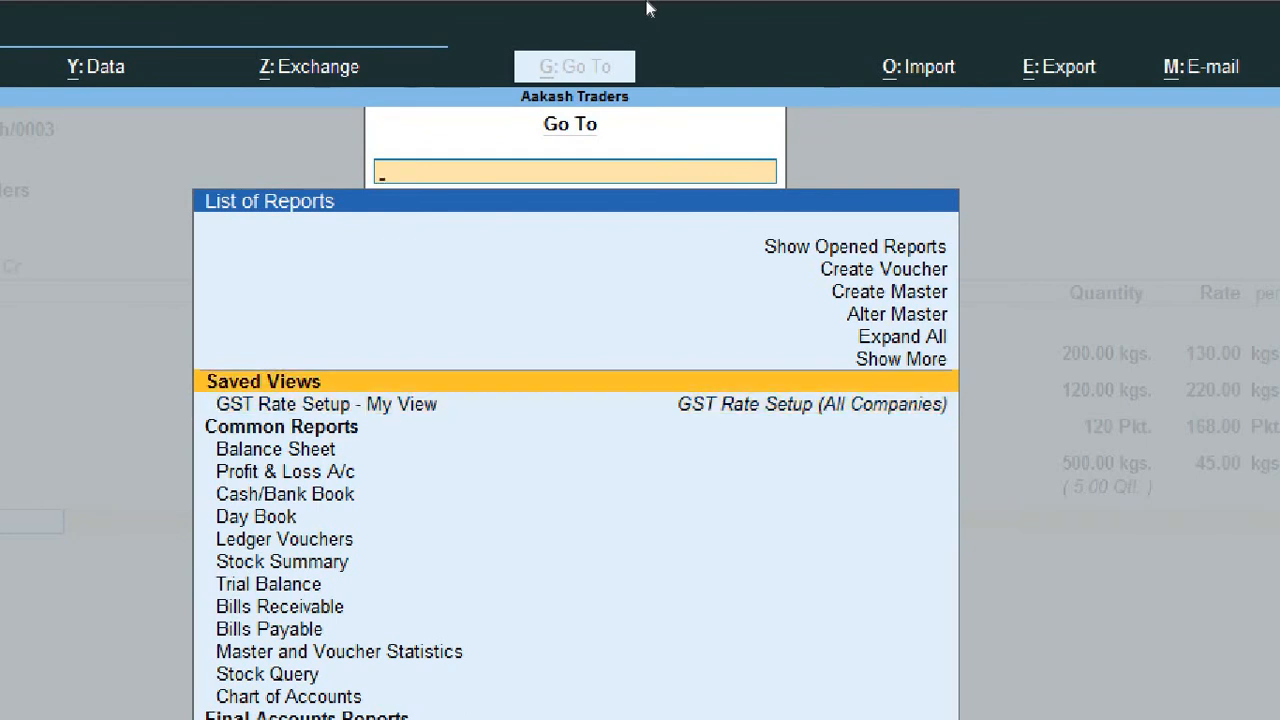
key("Up")
key("Up")
key("Up")
key("Up")
key("Up")
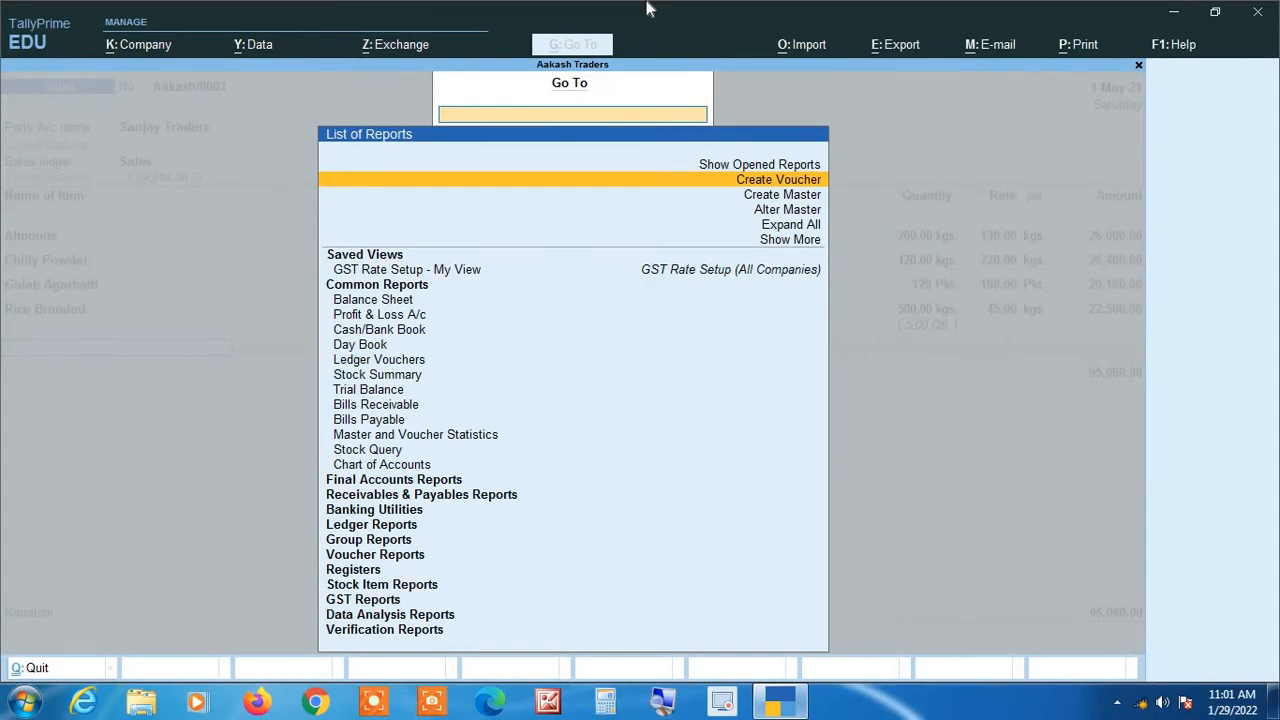
key("Return")
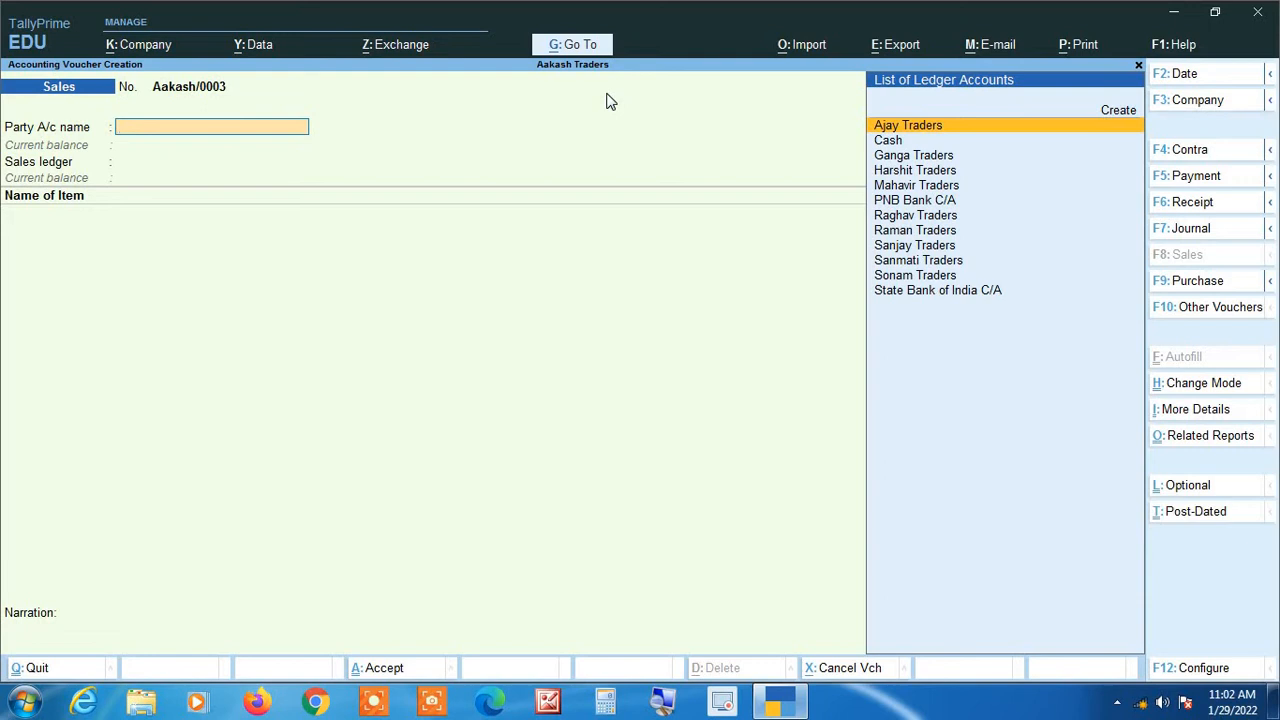
key("F5")
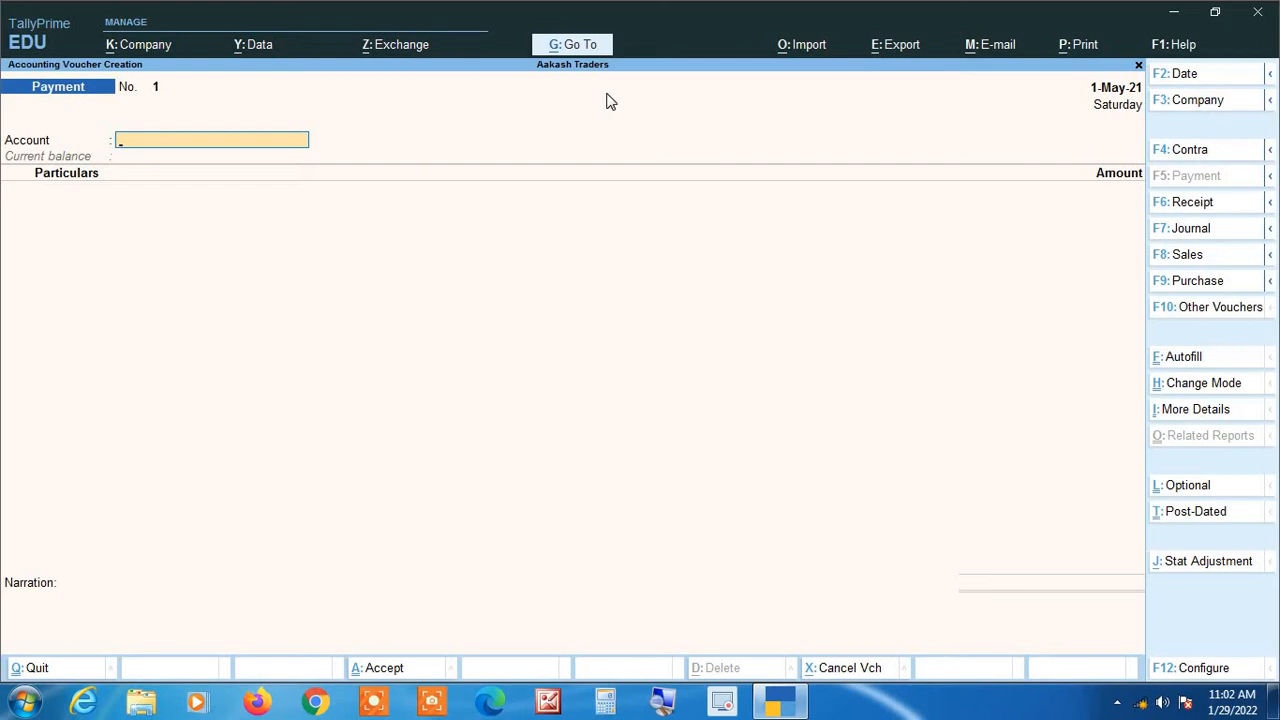
- Enter a payment of 500000 to Ganga Traders from the State Bank of India C/A account
type("St")
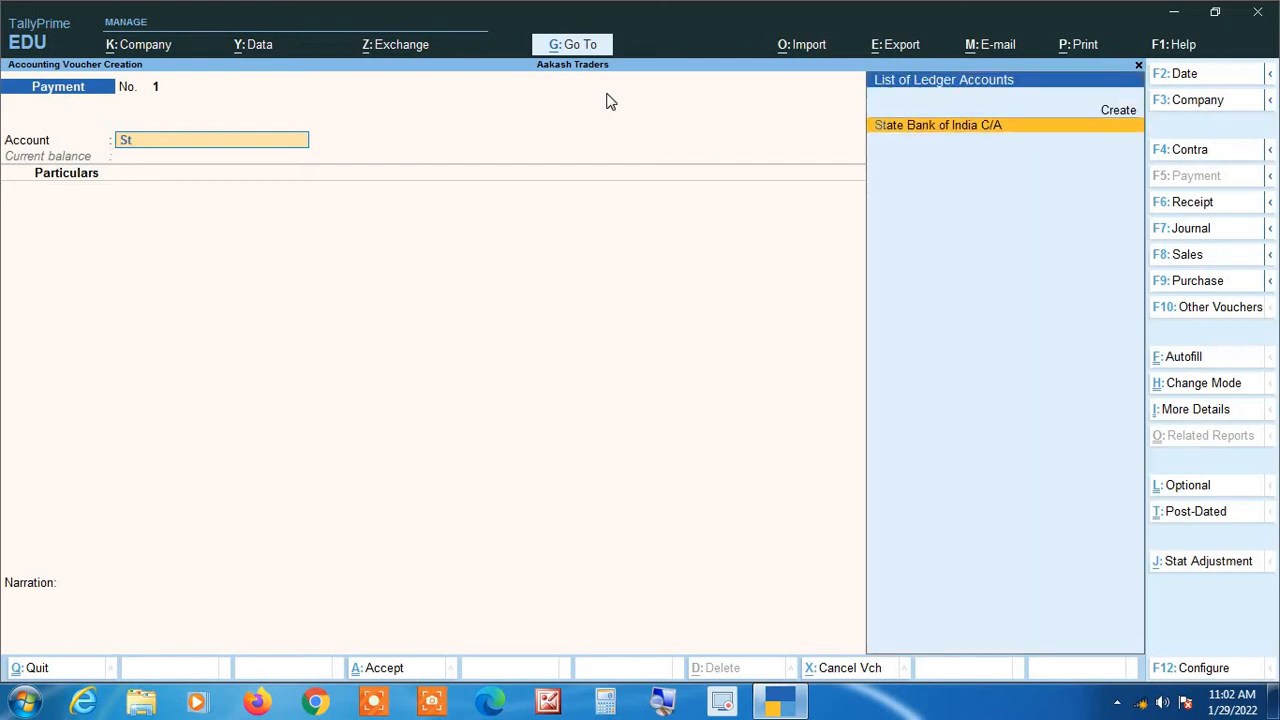
key("Return")
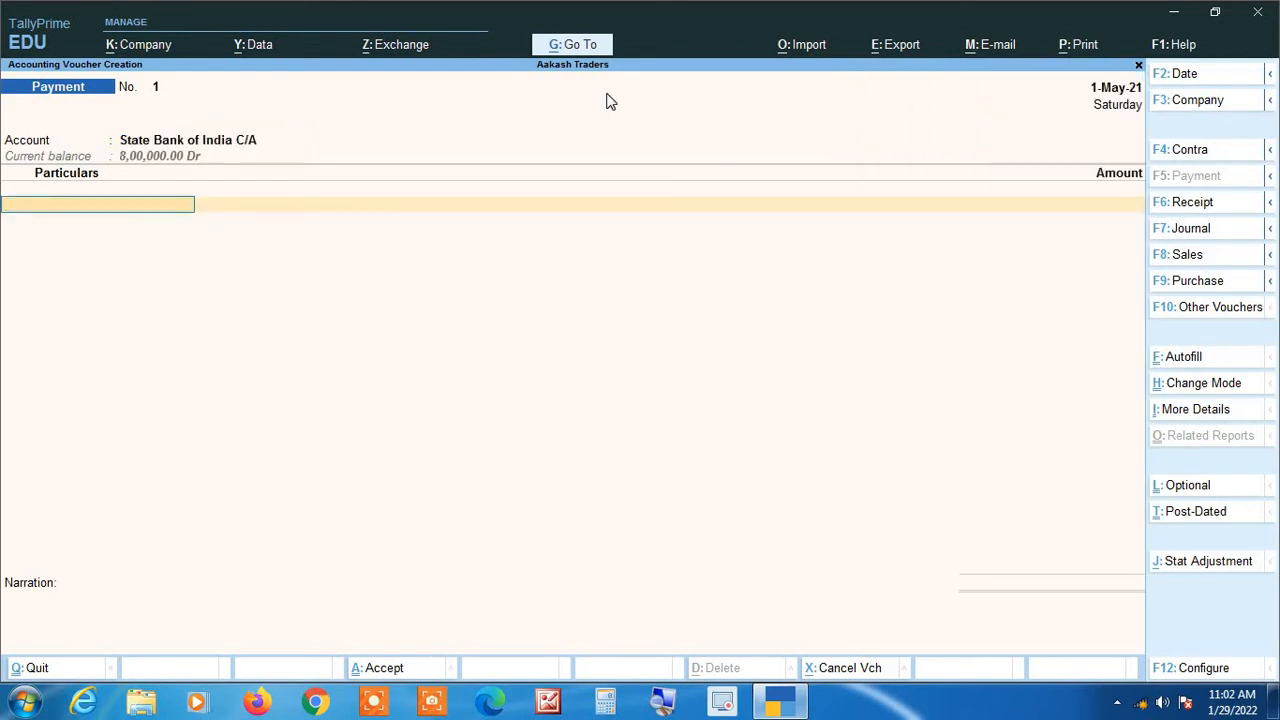
type("Ga")
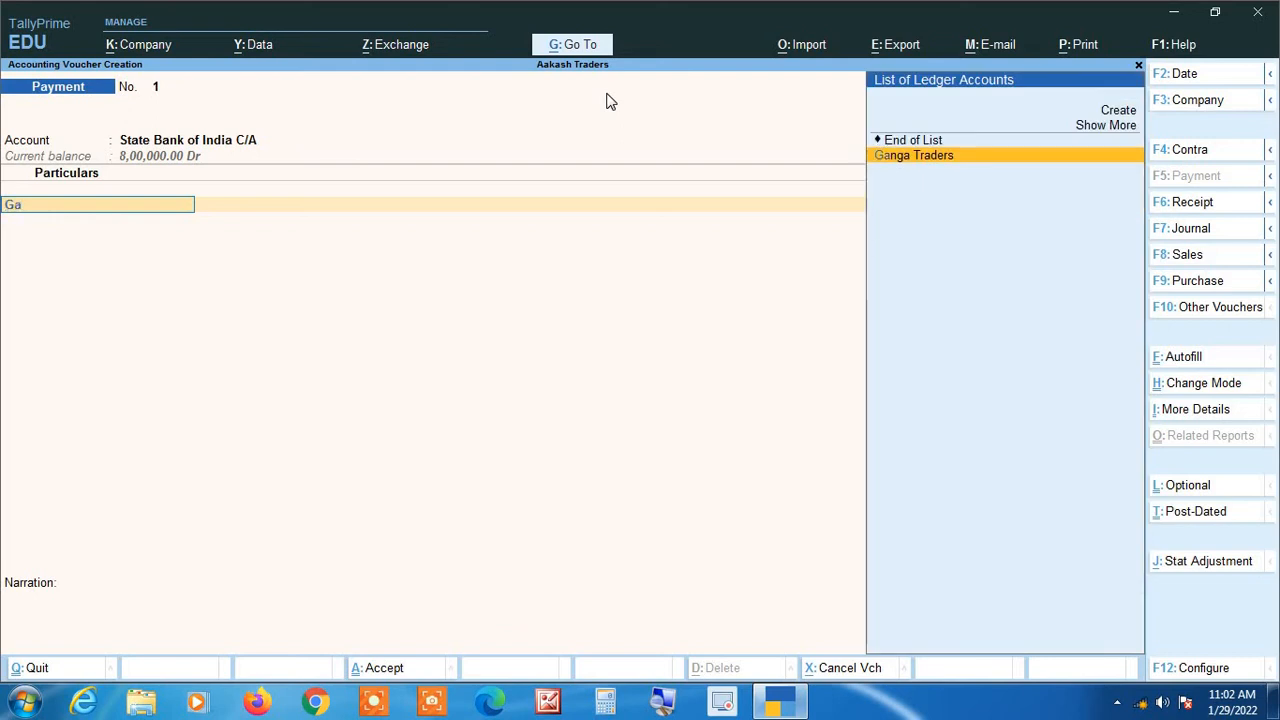
key("Return")
type("500000")
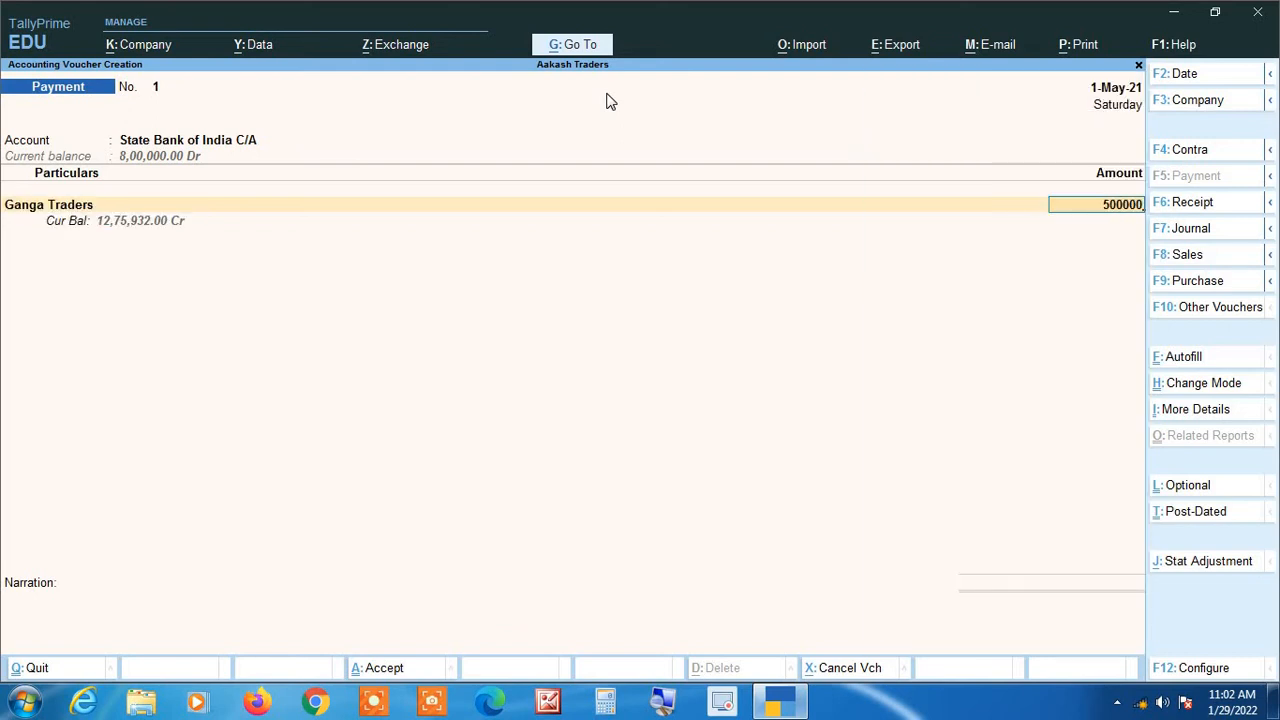
key("Return")
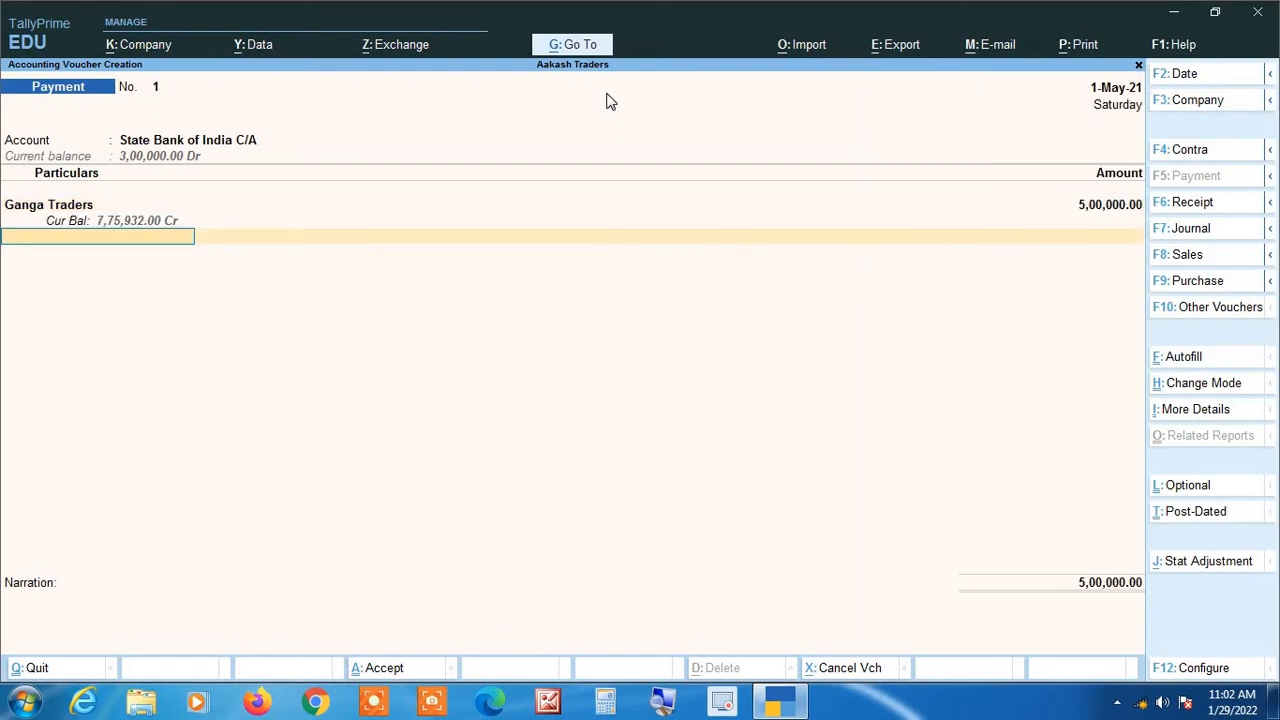
- Enter the cheque's instrument number in the bank allocation and save the payment voucher without a narration
key("Return")
key("Return")
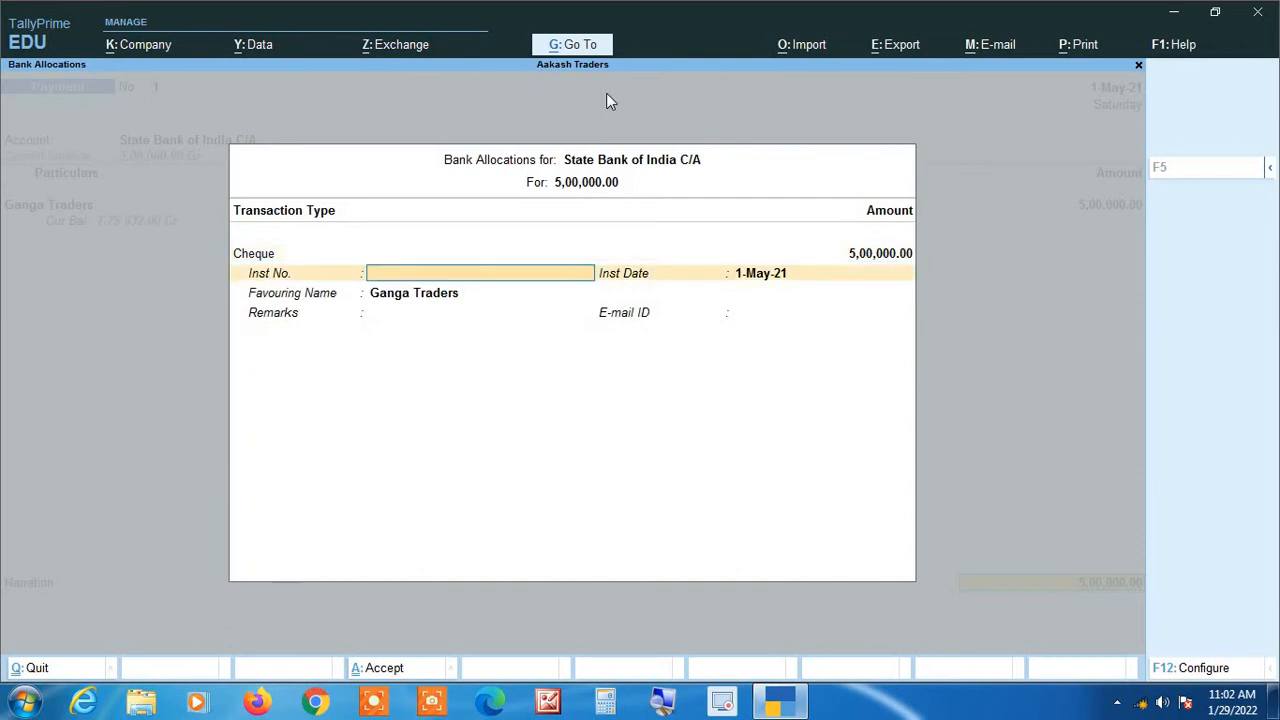
type("007485")
key("Return")
key("Return")
key("Return")
key("Return")
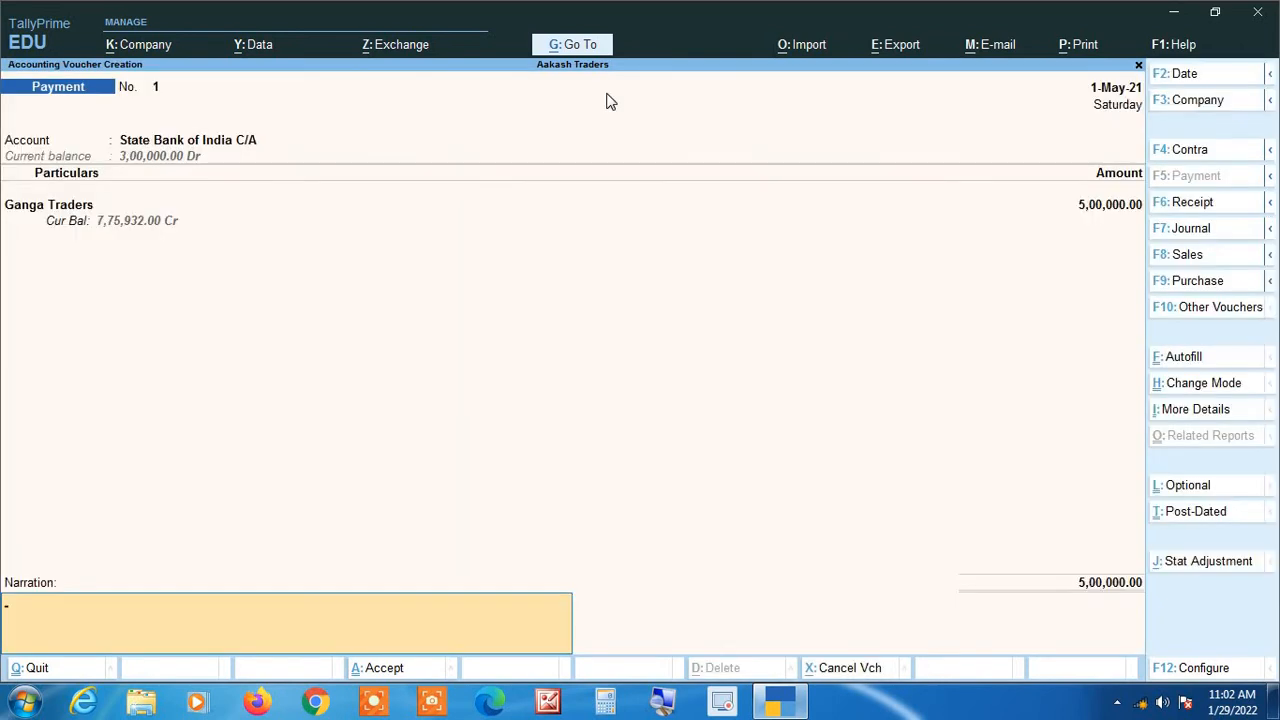
key("Return")
key("Return")
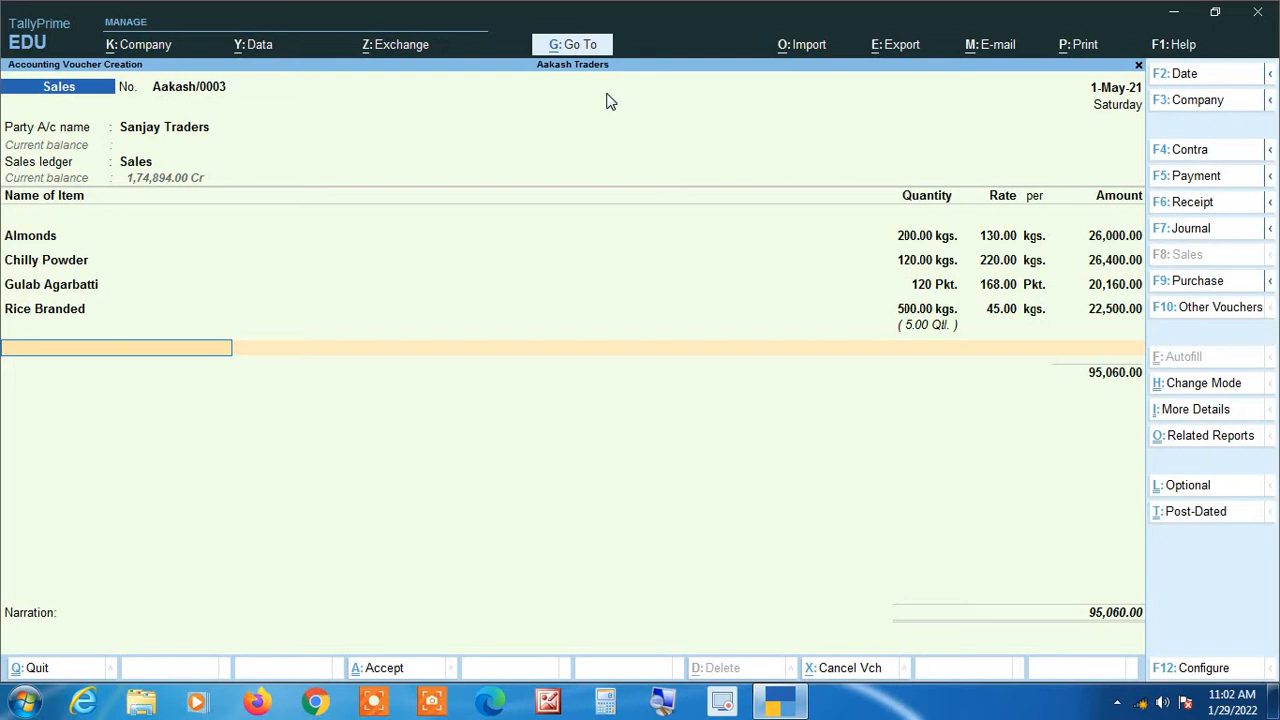
- Use Go To from the unfinished sales voucher to create a new receipt voucher
key("alt+g")
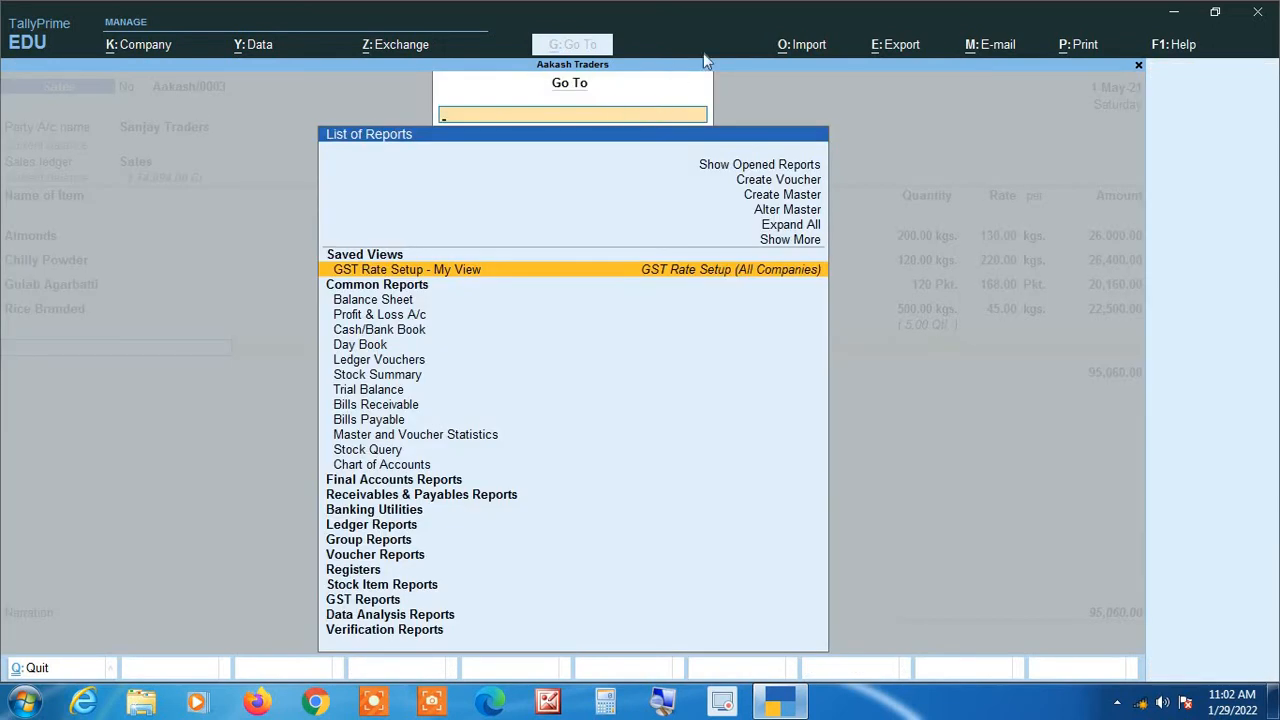
key("Up")
key("Up")
key("Up")
key("Up")
key("Up")
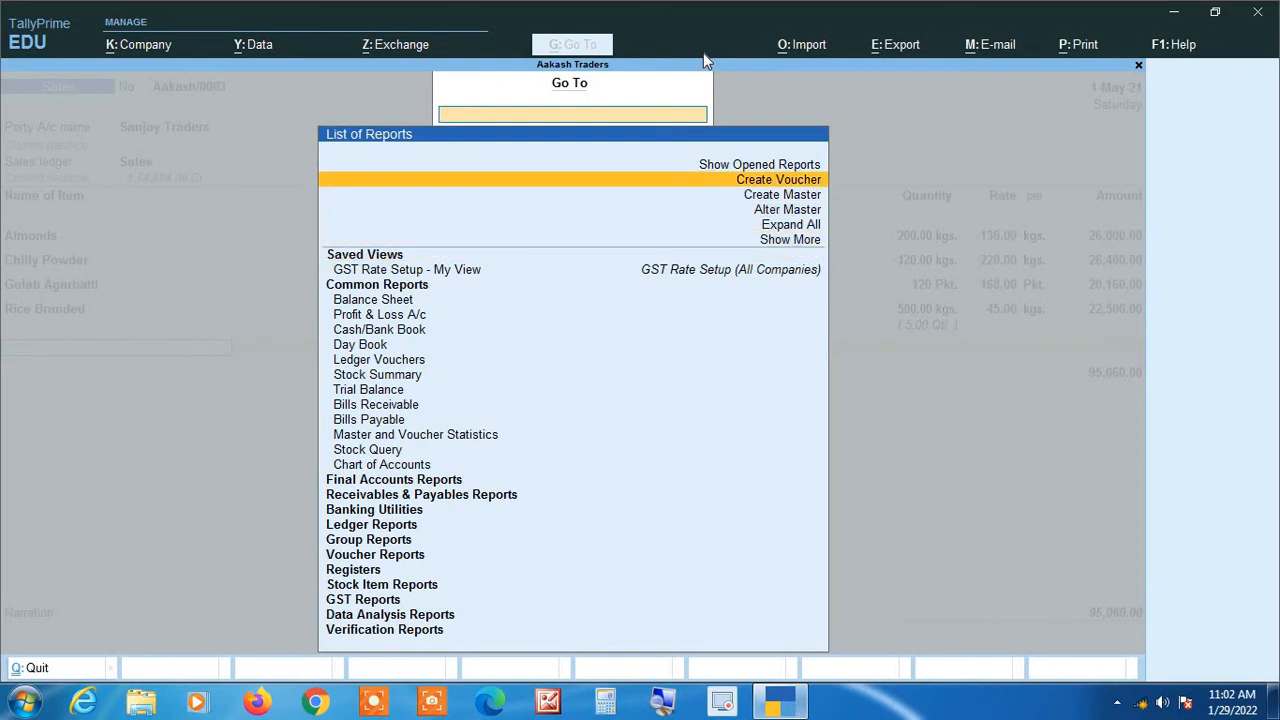
key("Return")
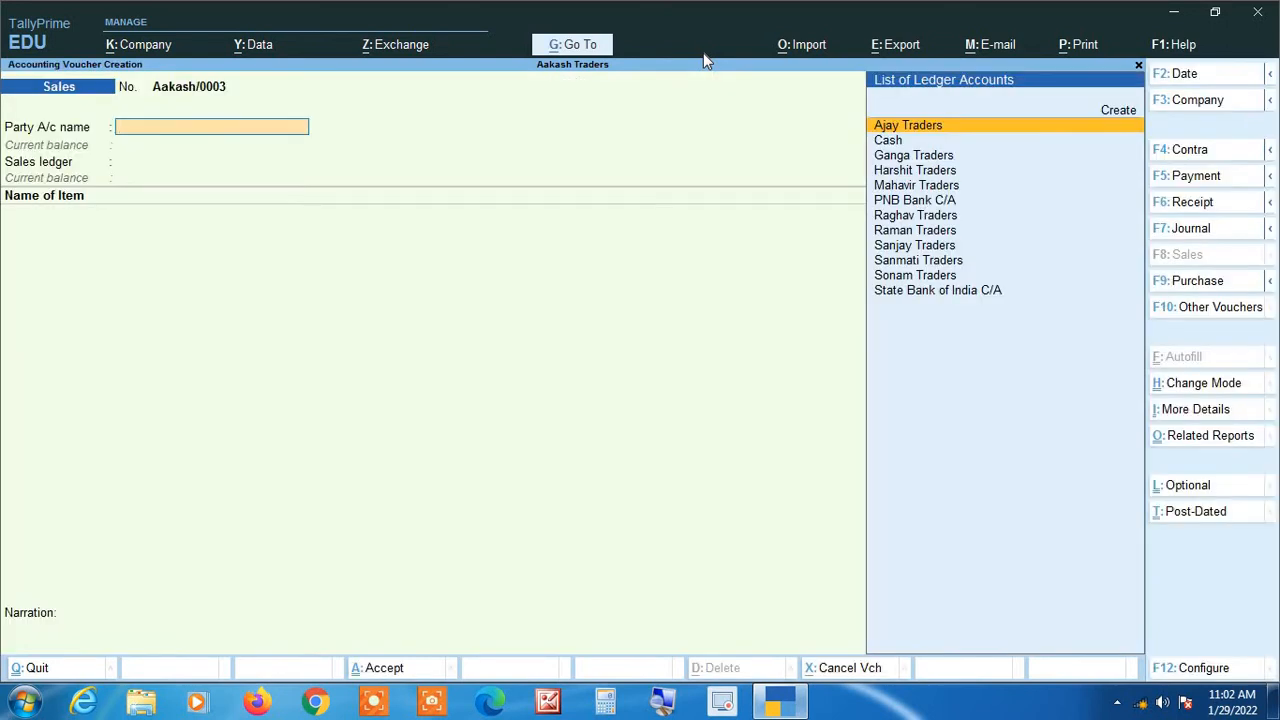
key("F6")
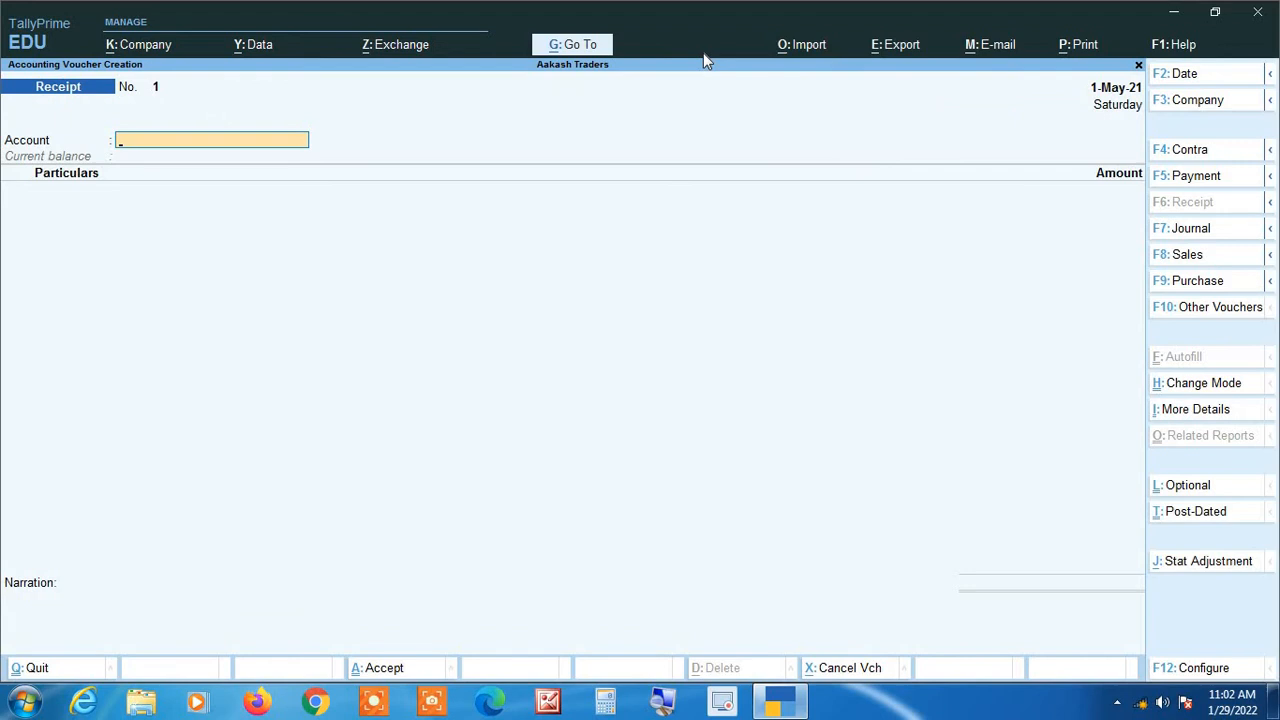
- Enter a Cash receipt of 35500 from Sanmati Traders and save the receipt voucher without a narration
type("Cash")
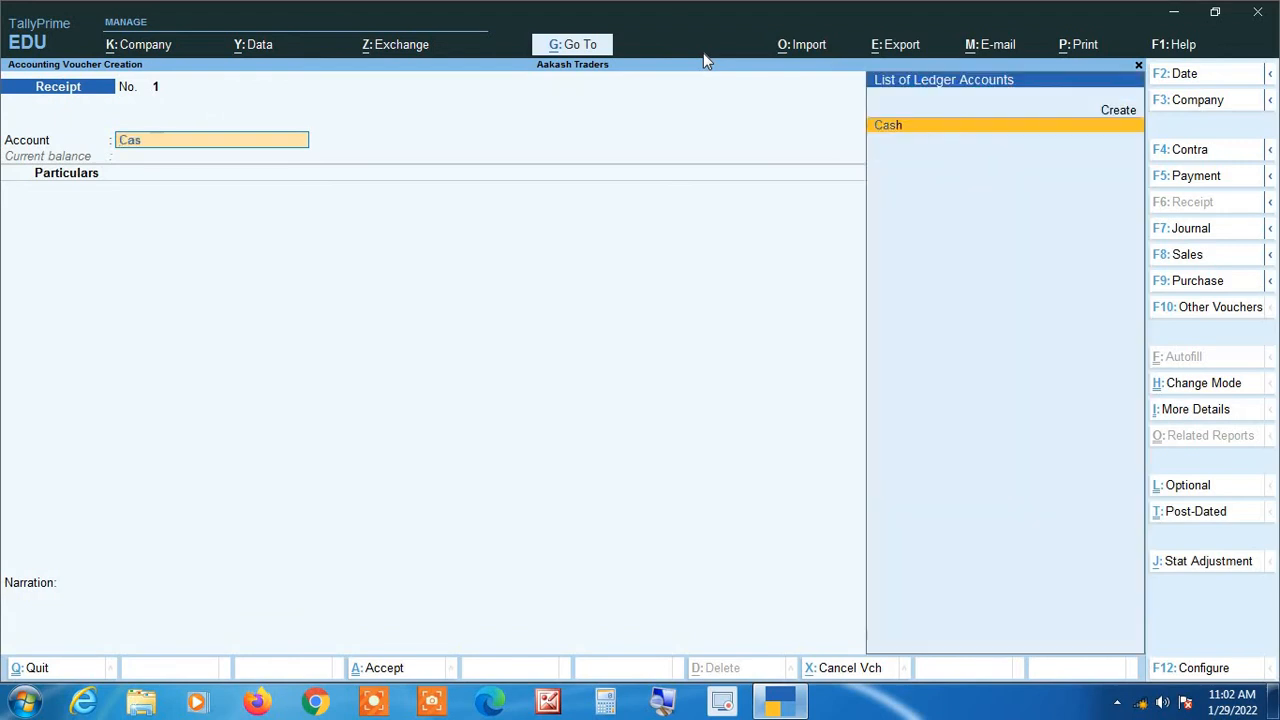
key("Return")
type("Sanm")
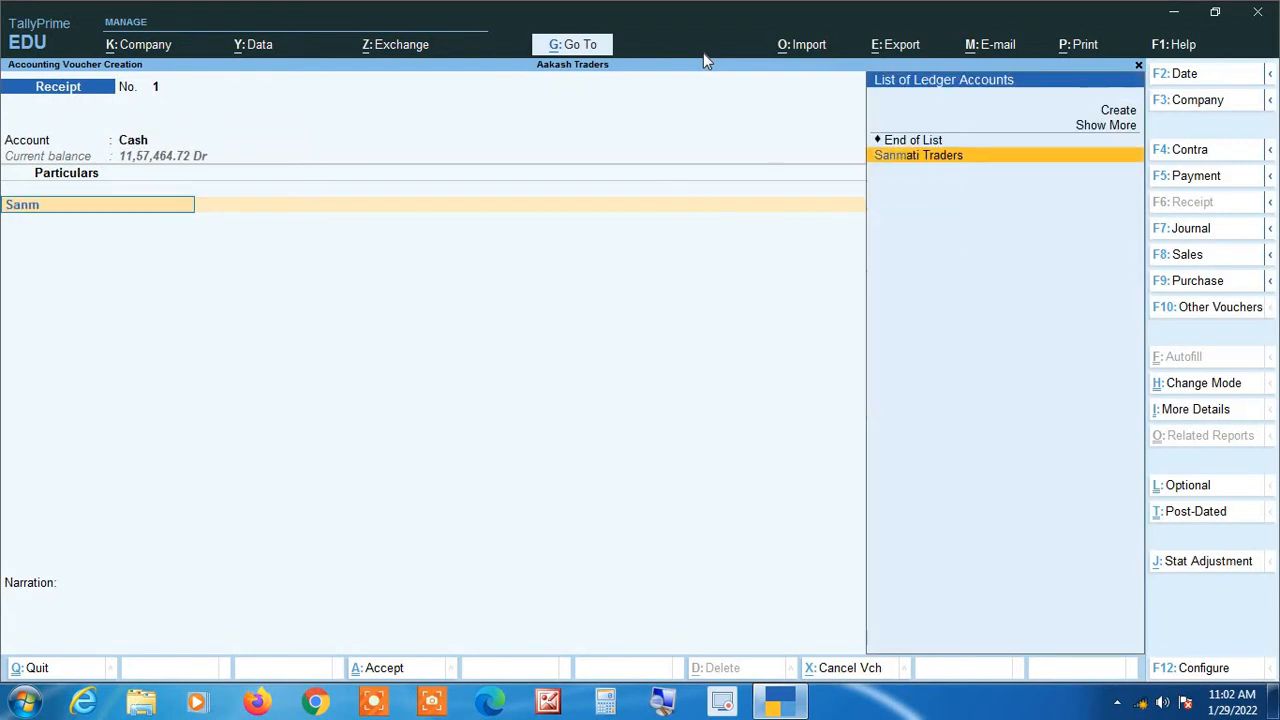
key("Return")
type("35500")
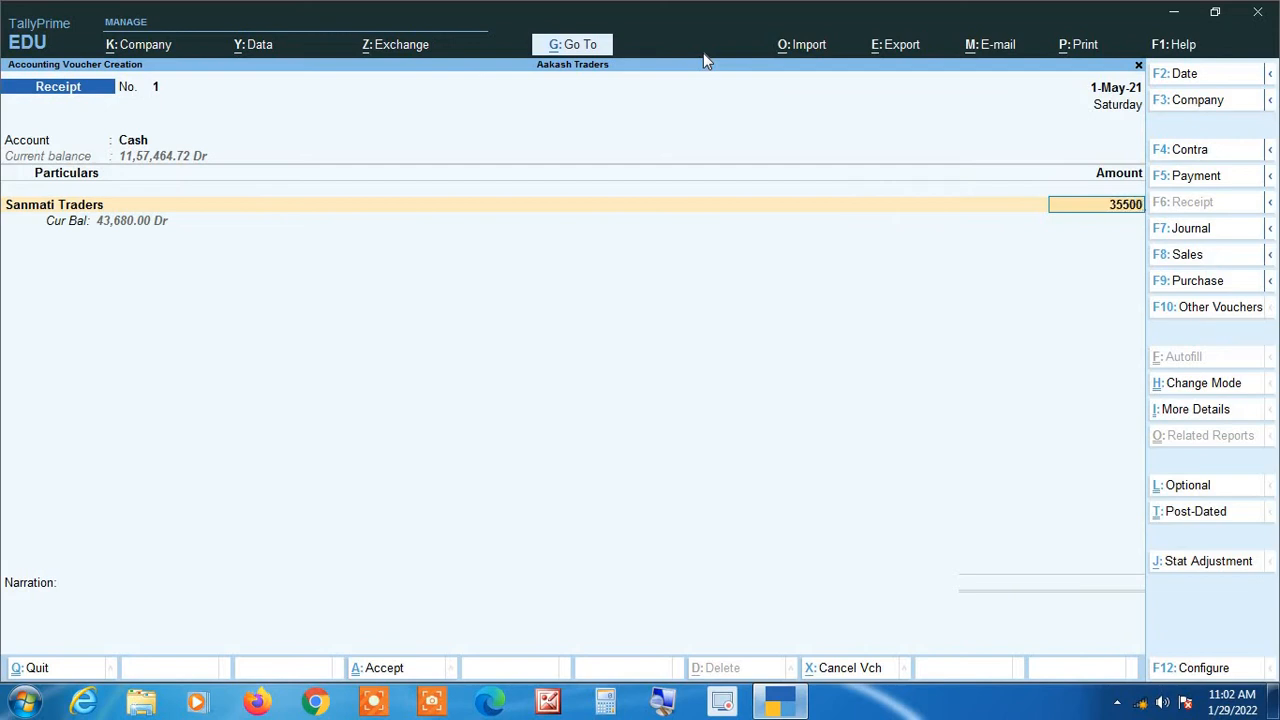
key("Return")
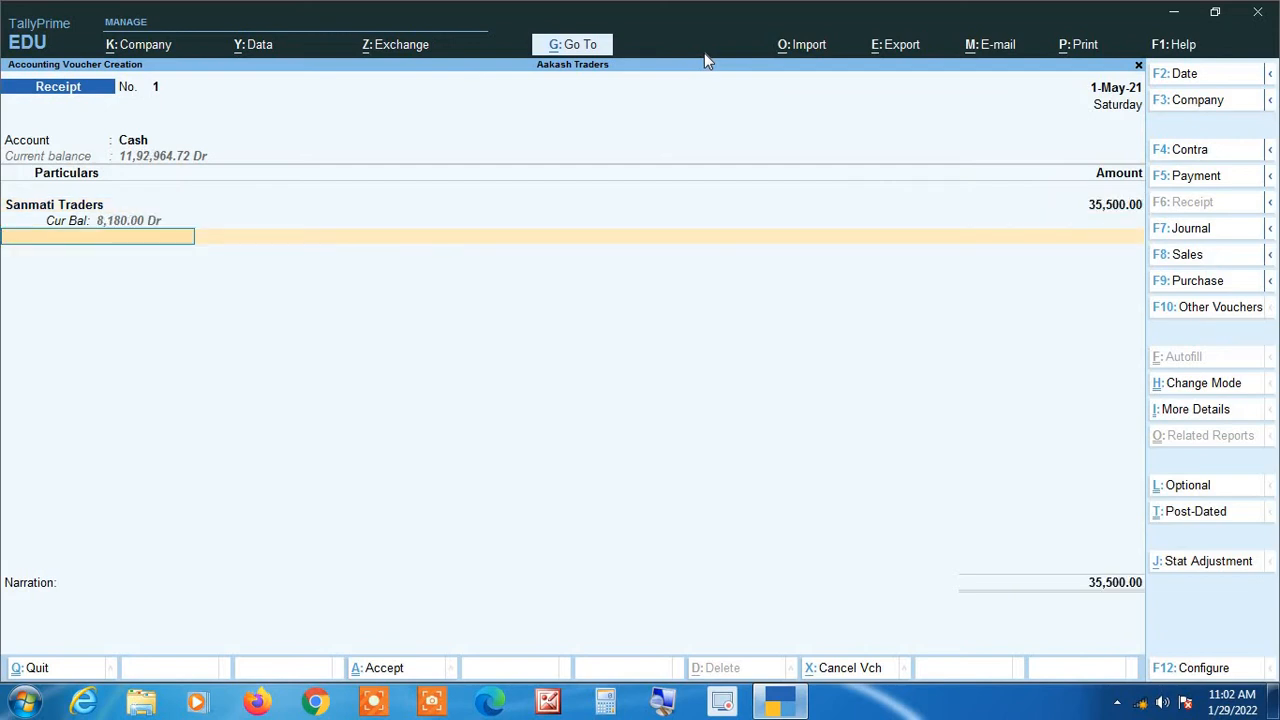
key("Return")
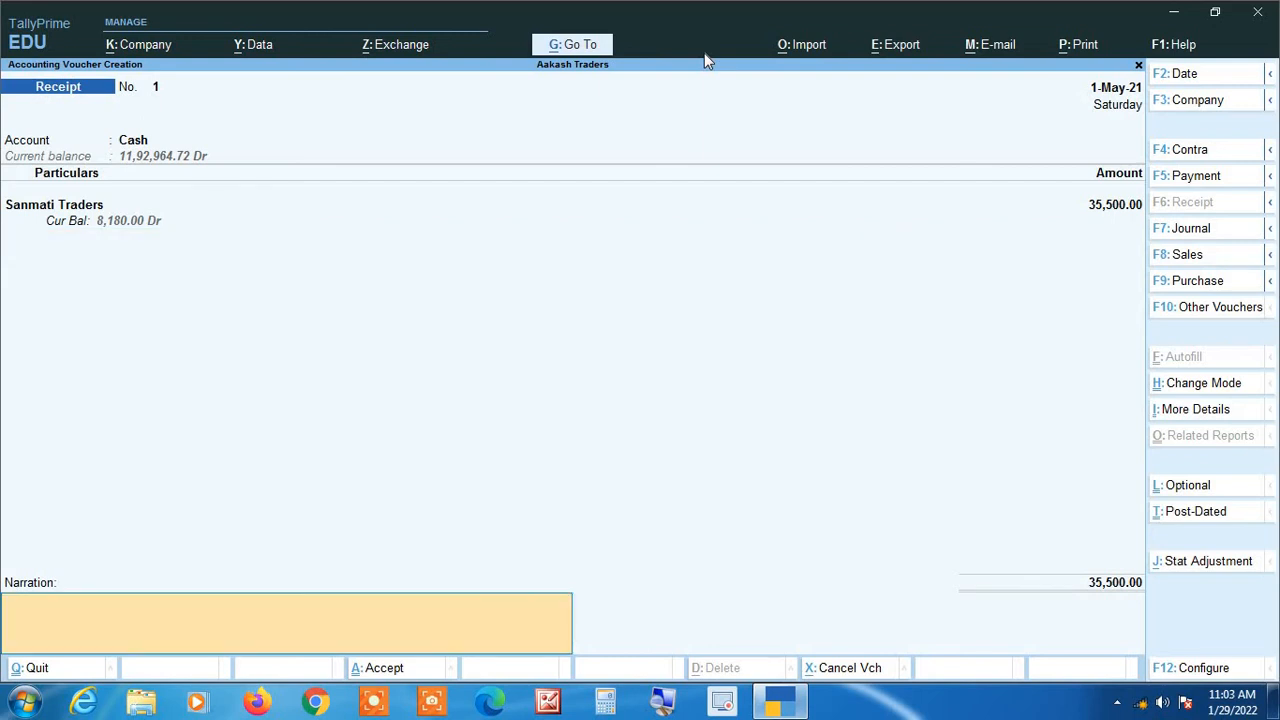
key("Return")
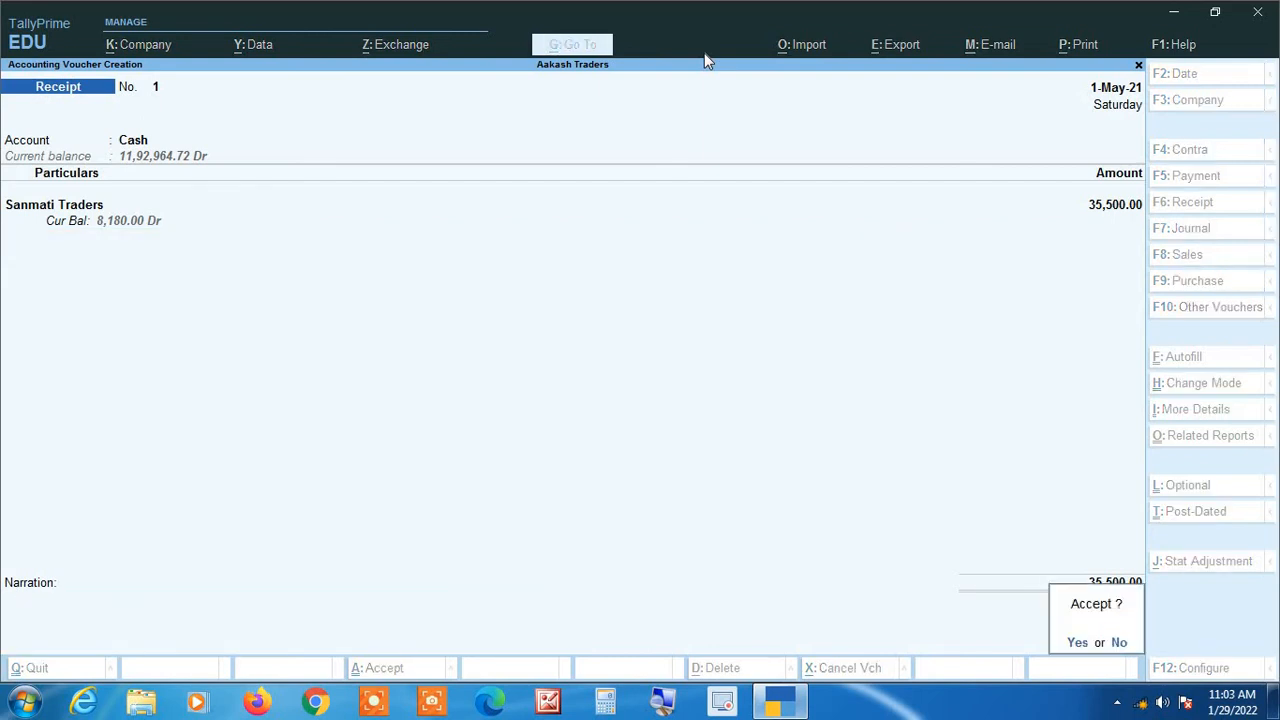
key("y")
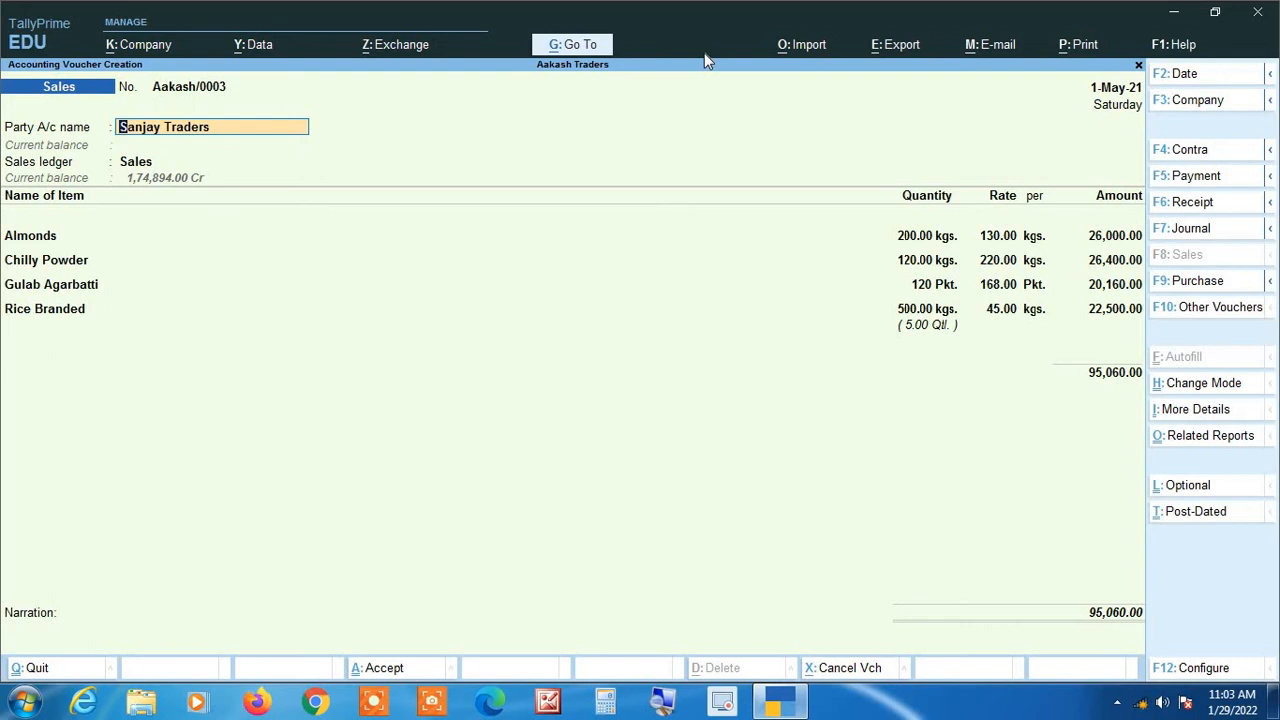
- Resume the Sanjay Traders sales voucher and add 500 kgs of Sugar below Rice Branded at the default rate
key("Return")
key("Return")
key("Return")
key("Return")
key("Return")
key("Return")
key("Return")
key("Return")
key("Return")
key("Return")
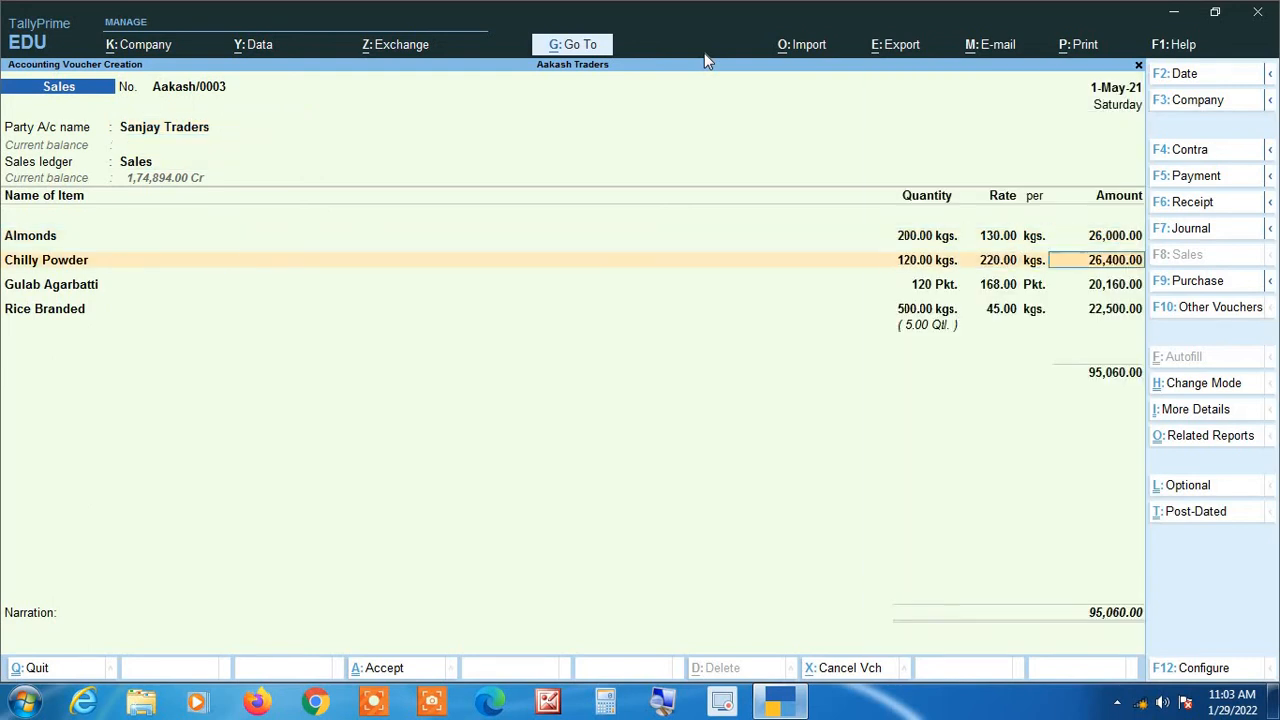
key("Return")
key("Return")
key("Return")
key("Return")
key("Return")
key("Return")
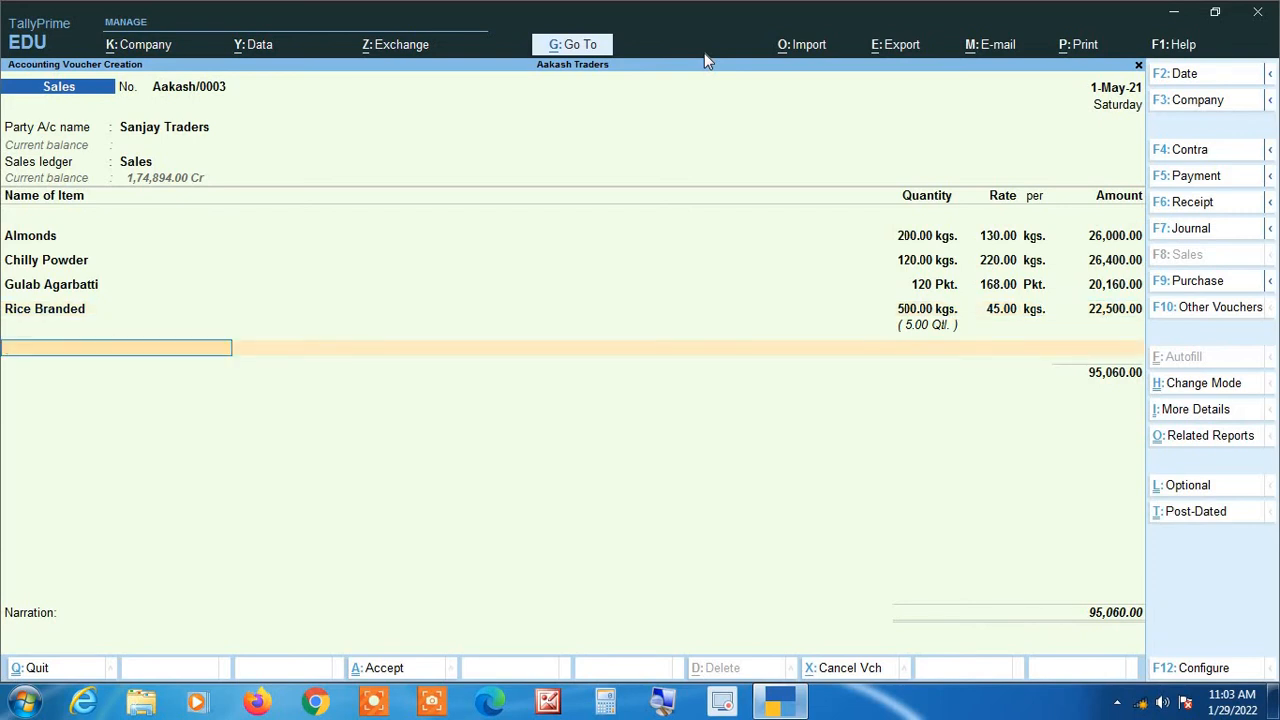
type("Su")
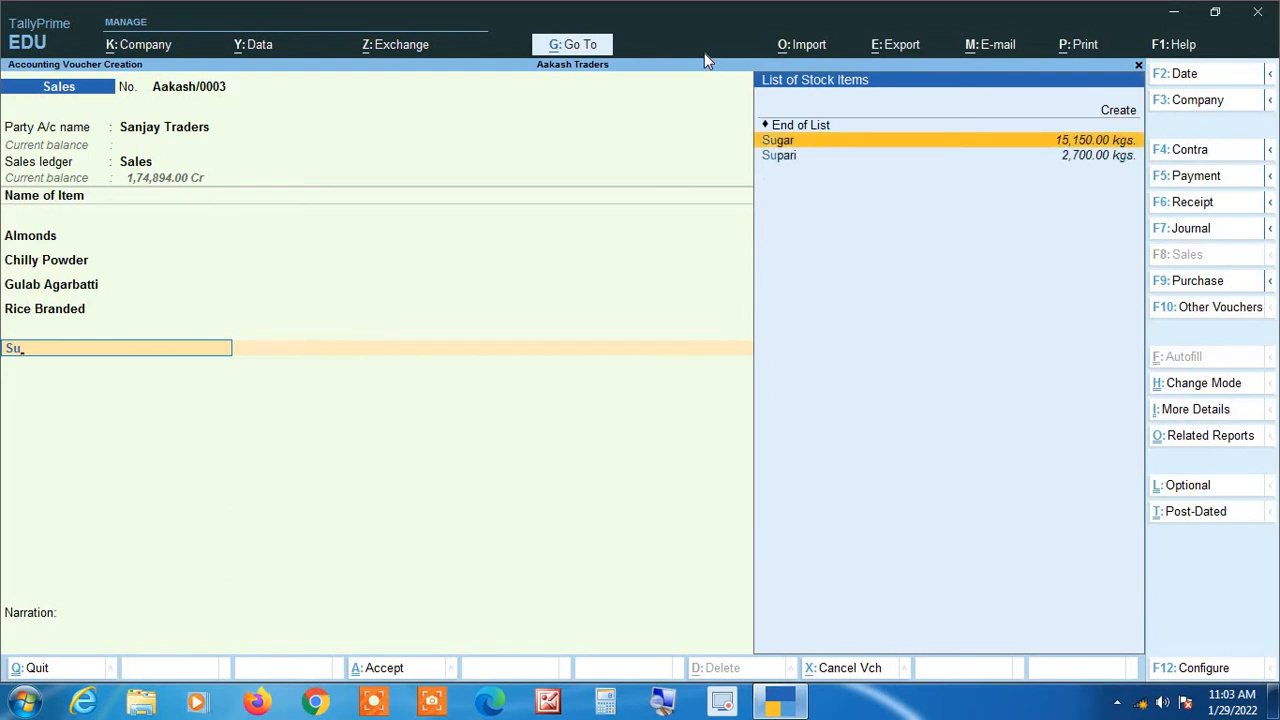
key("Return")
type("500")
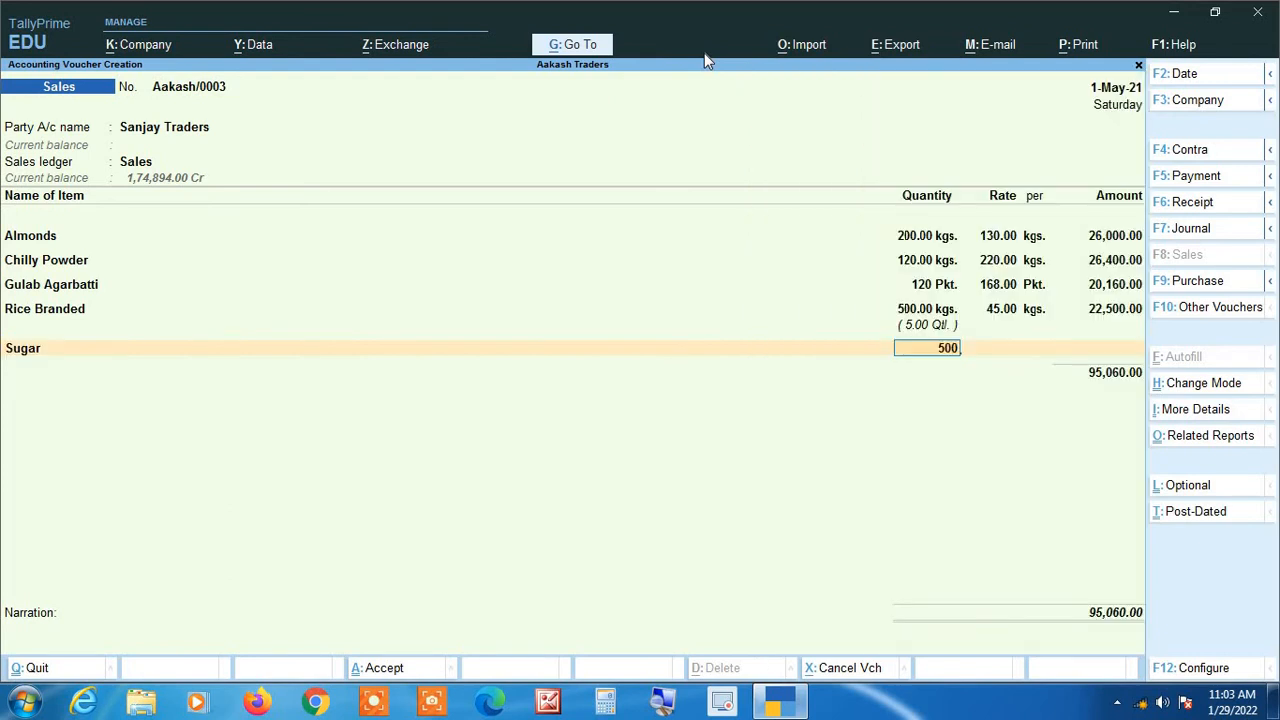
key("Return")
key("Return")
key("Return")
key("Return")
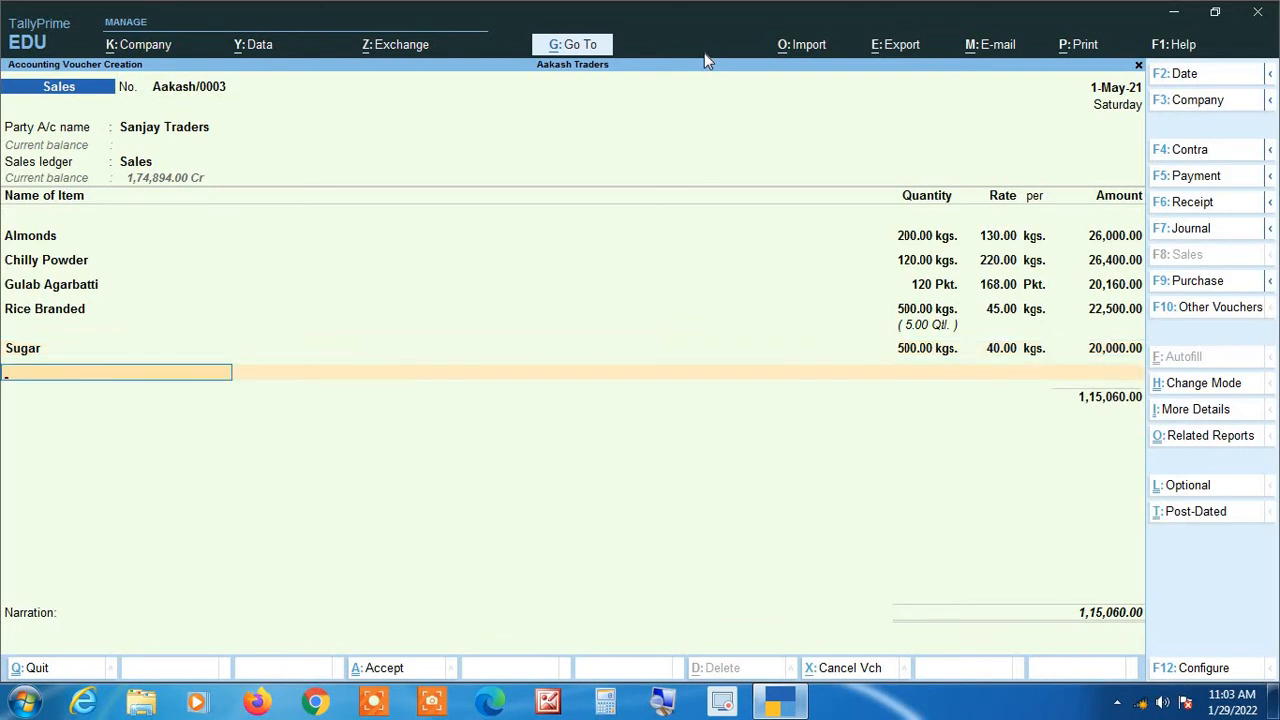
- Add 200 kgs of Supari to the sales voucher at the default rate
type("Sup")
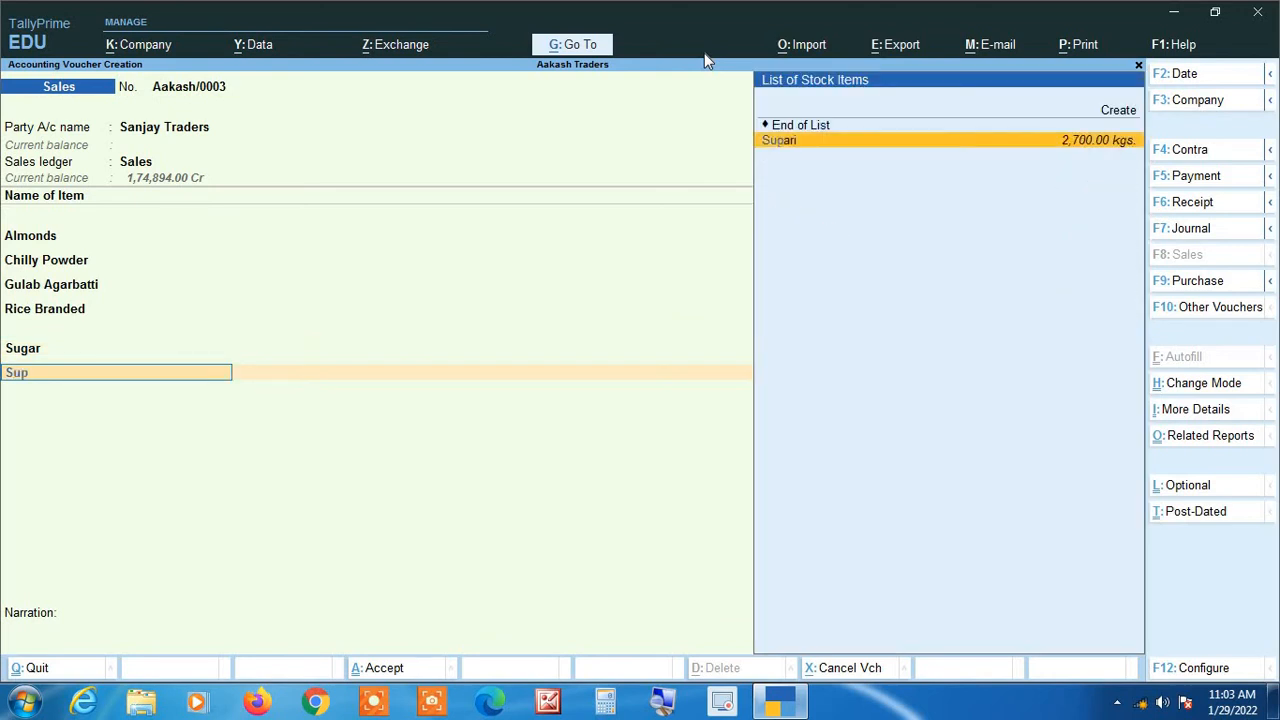
key("Return")
type("200")
key("Return")
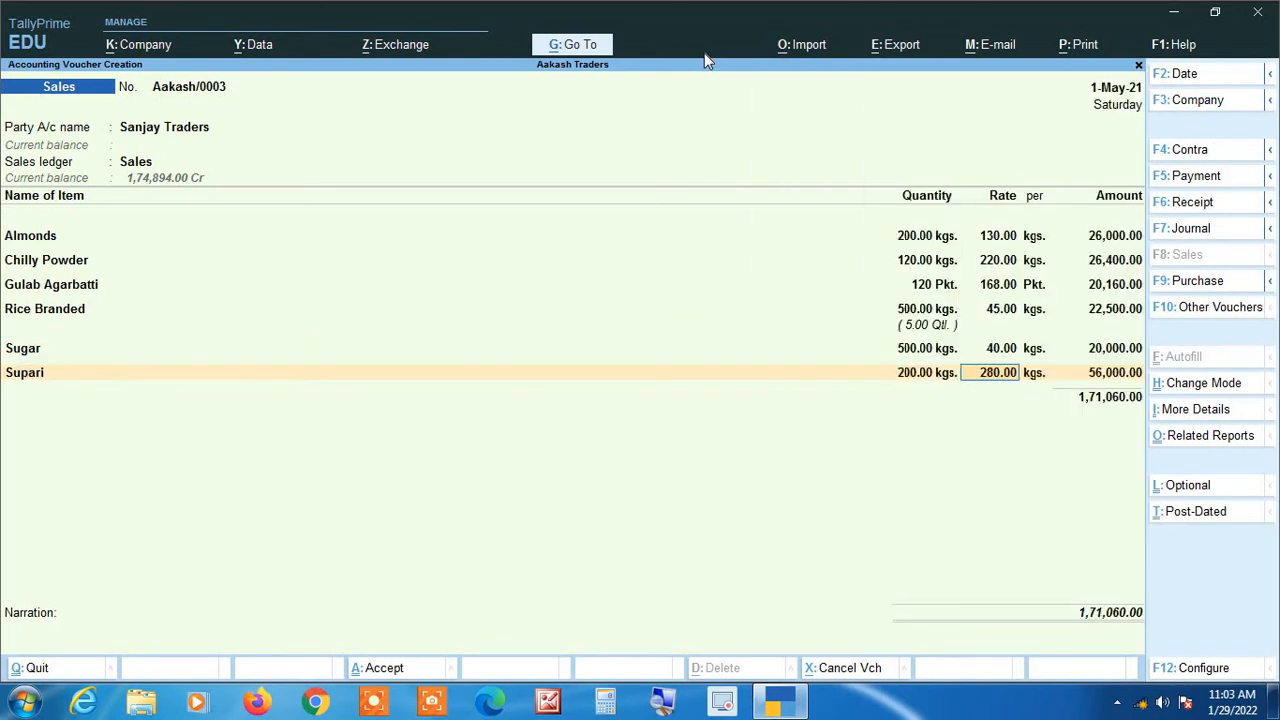
key("Return")
key("Return")
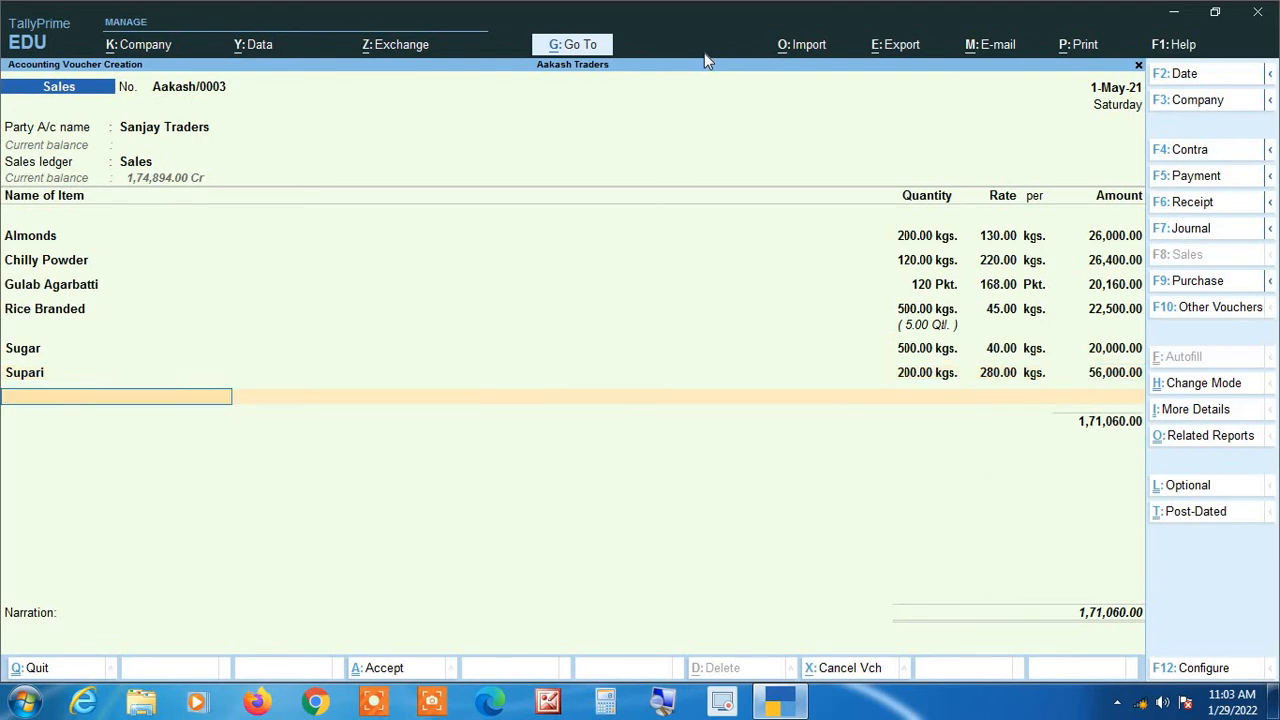
- Add 200 Pkt of Vimal Pan Masala to the sales voucher at the default rate
type("Vim")
key("Return")
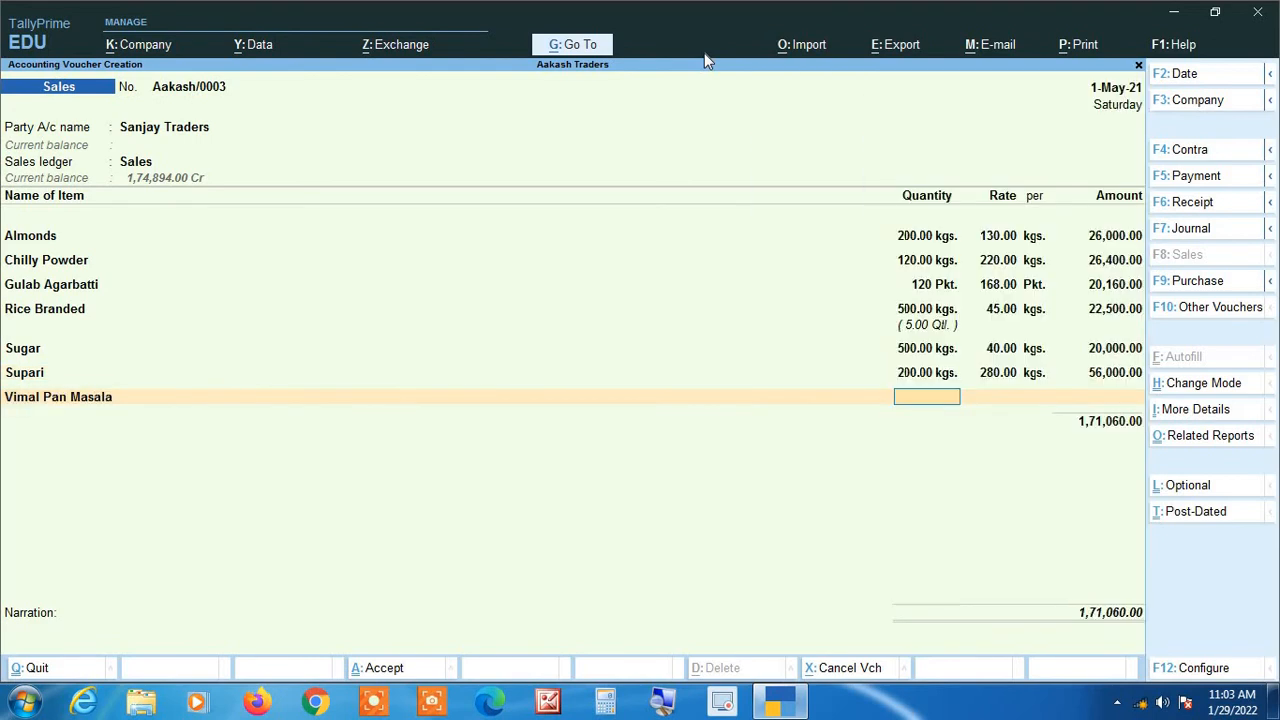
type("200")
key("Return")
key("Return")
key("Return")
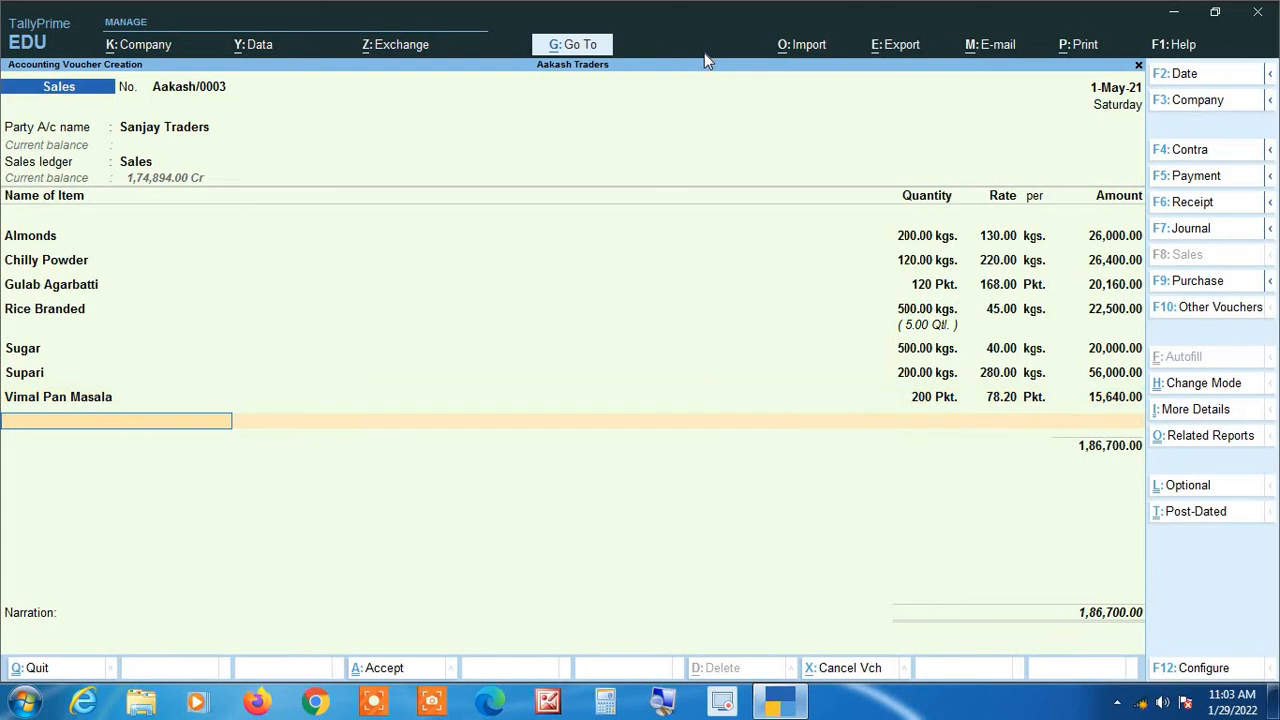
- Add 200 Pkt of V-1 Jarda to the sales voucher at the default rate
type("V")
key("Down")
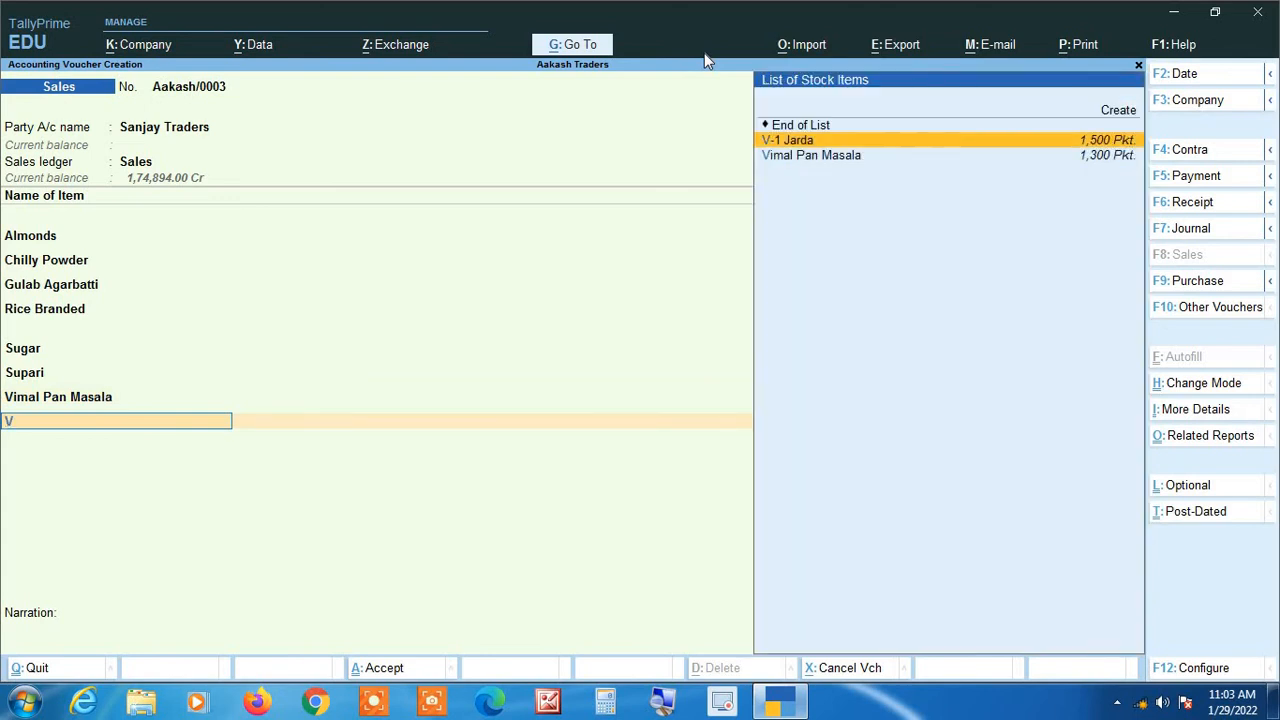
key("Return")
type("200")
key("Return")
key("Return")
key("Return")
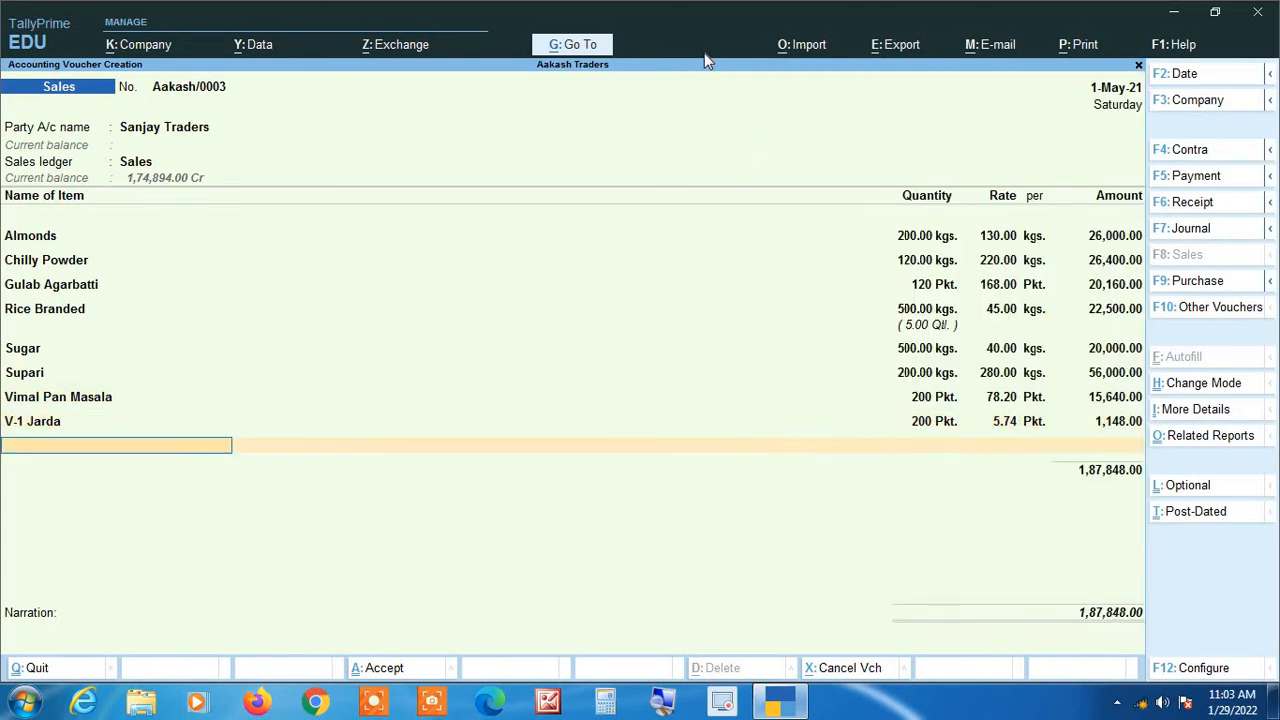
- Add 150 kgs of Salt to the sales voucher at the default rate
type("Sal")
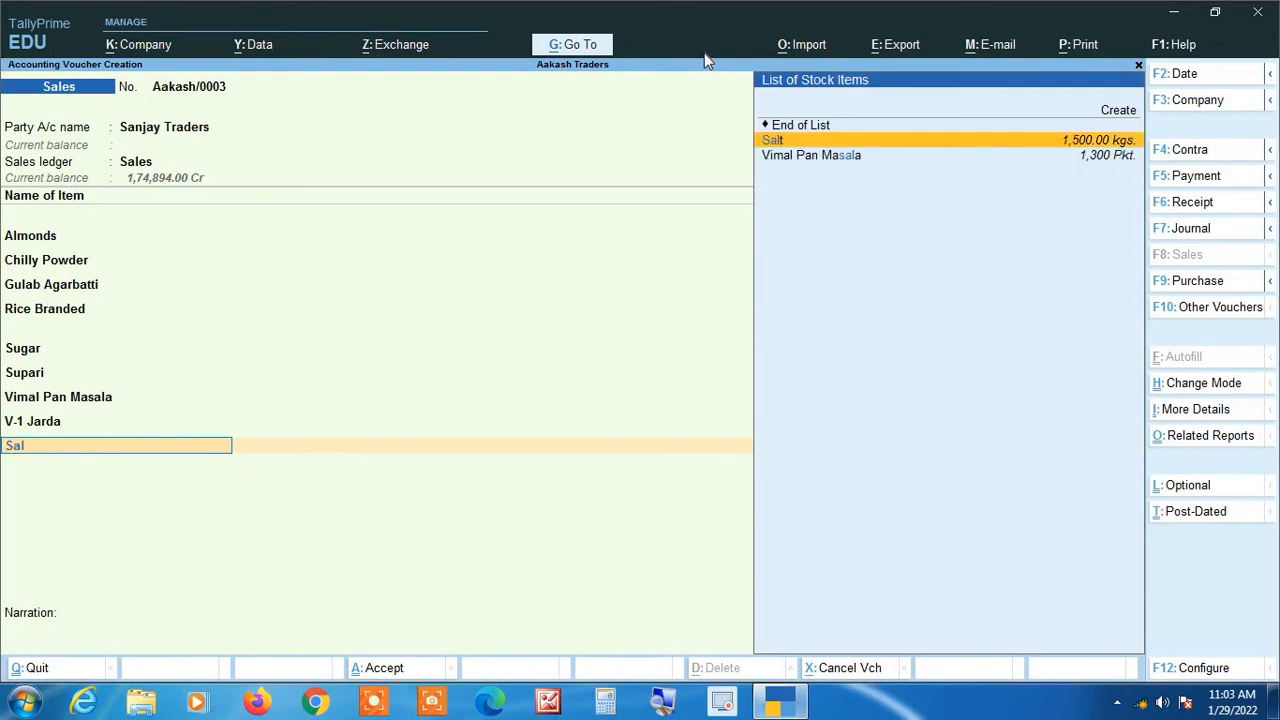
key("Return")
type("150")
key("Return")
key("Return")
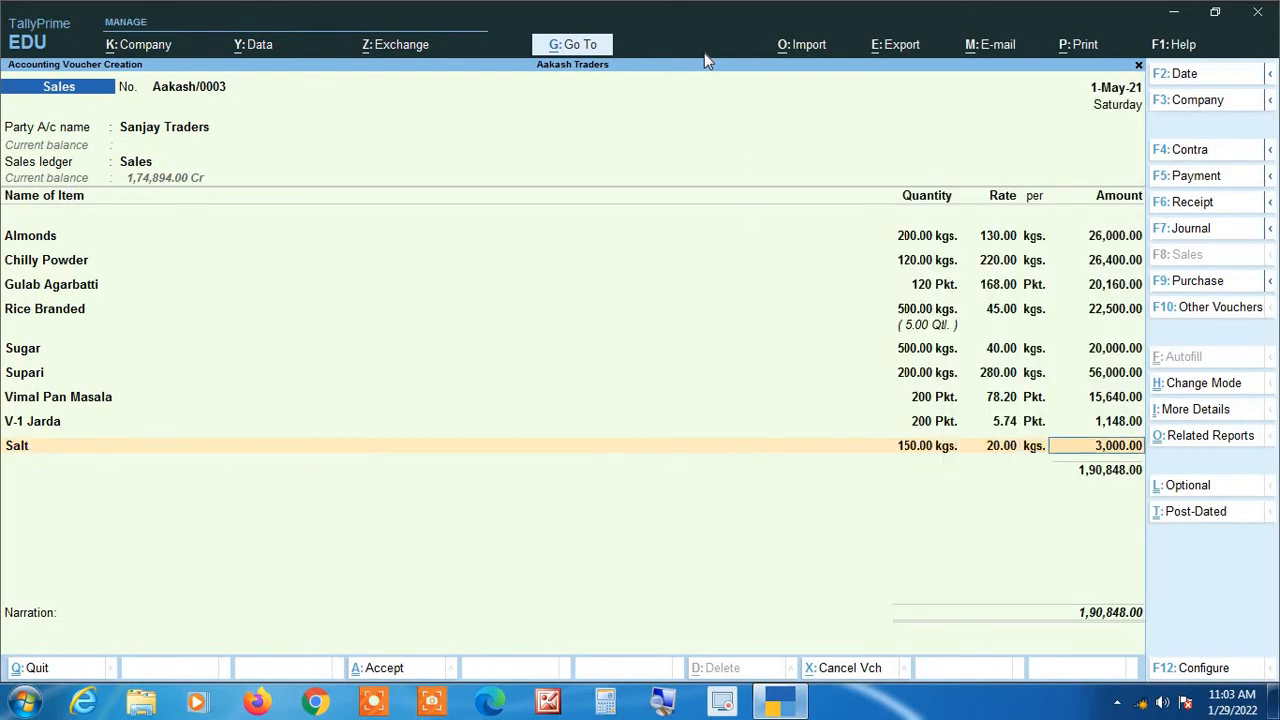
key("Return")
type("c")
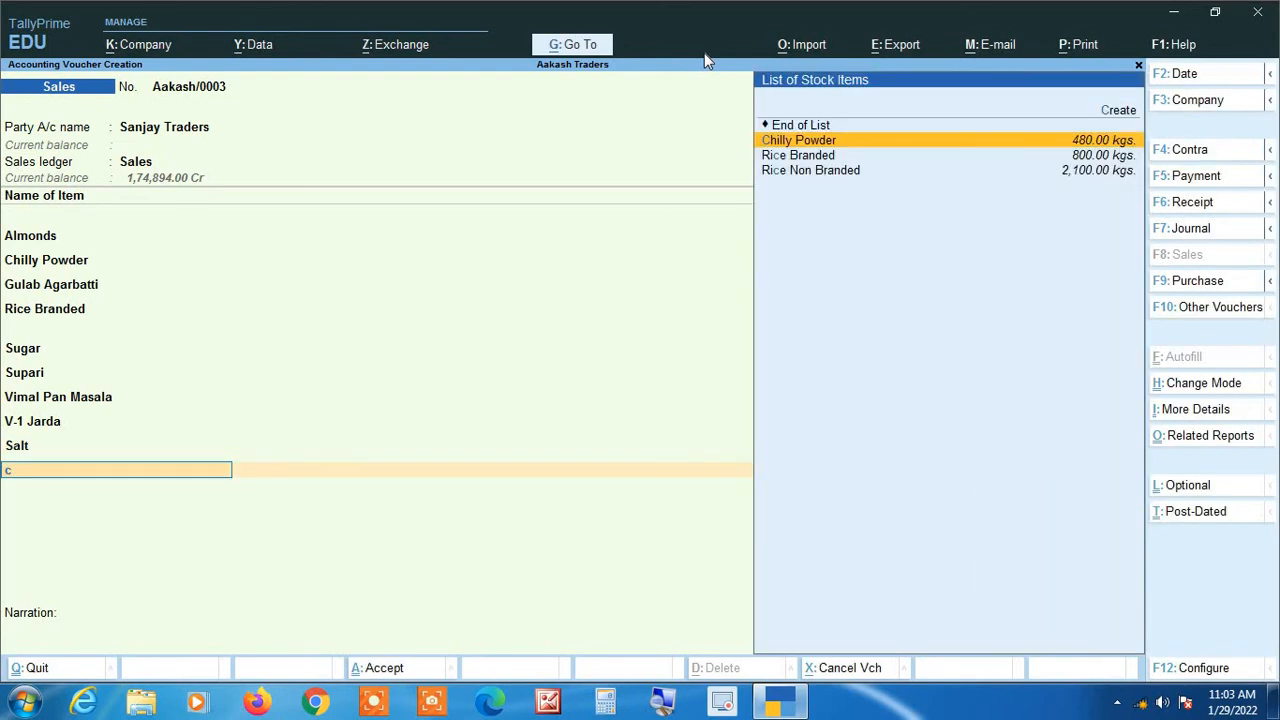
key("Return")
key("BackSpace")
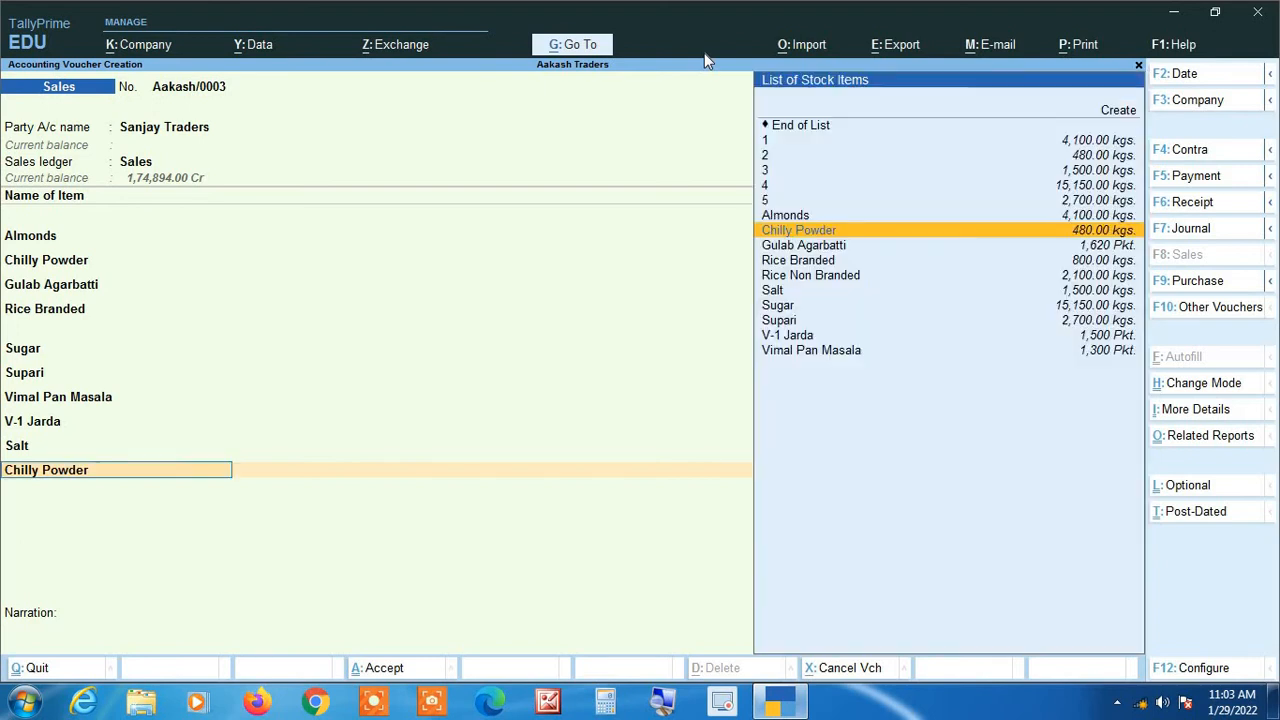
key("BackSpace")
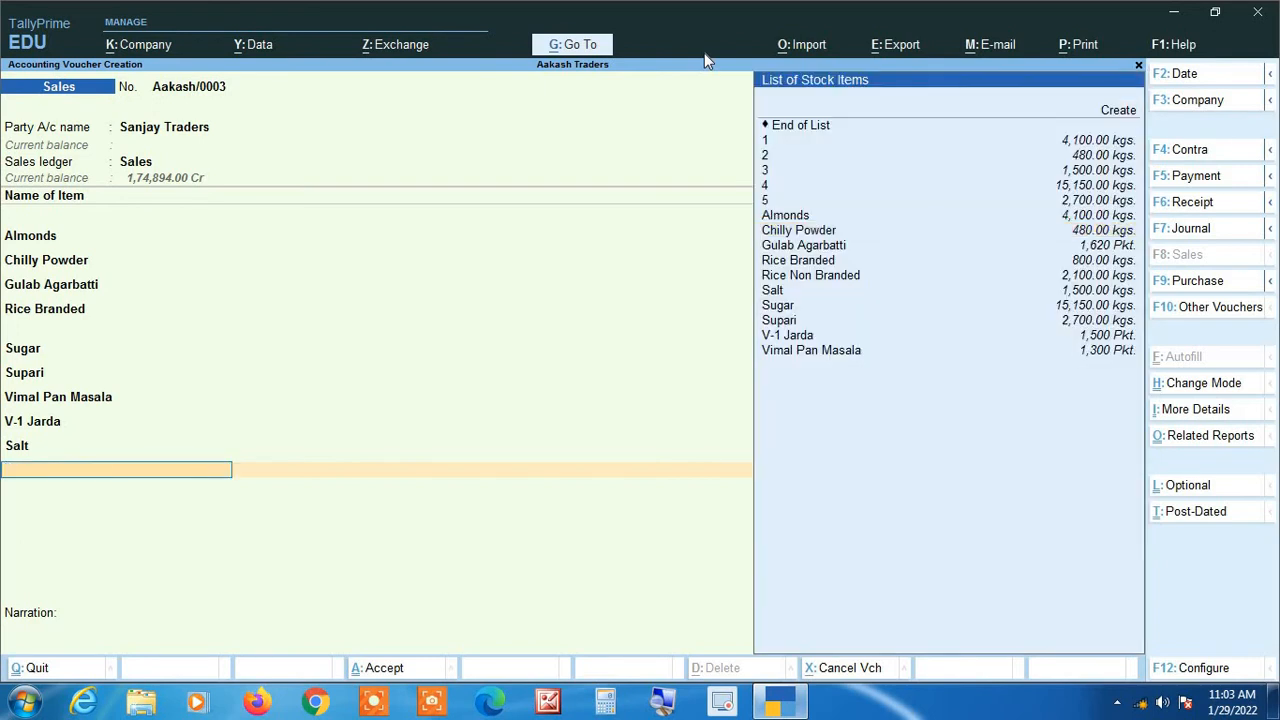
- End the stock item list after Salt and add the Cgst and Sgst ledgers to the sales voucher
key("Up")
key("Up")
key("Up")
key("Up")
key("Up")
key("Up")
key("Up")
key("Up")
key("Up")
key("Up")
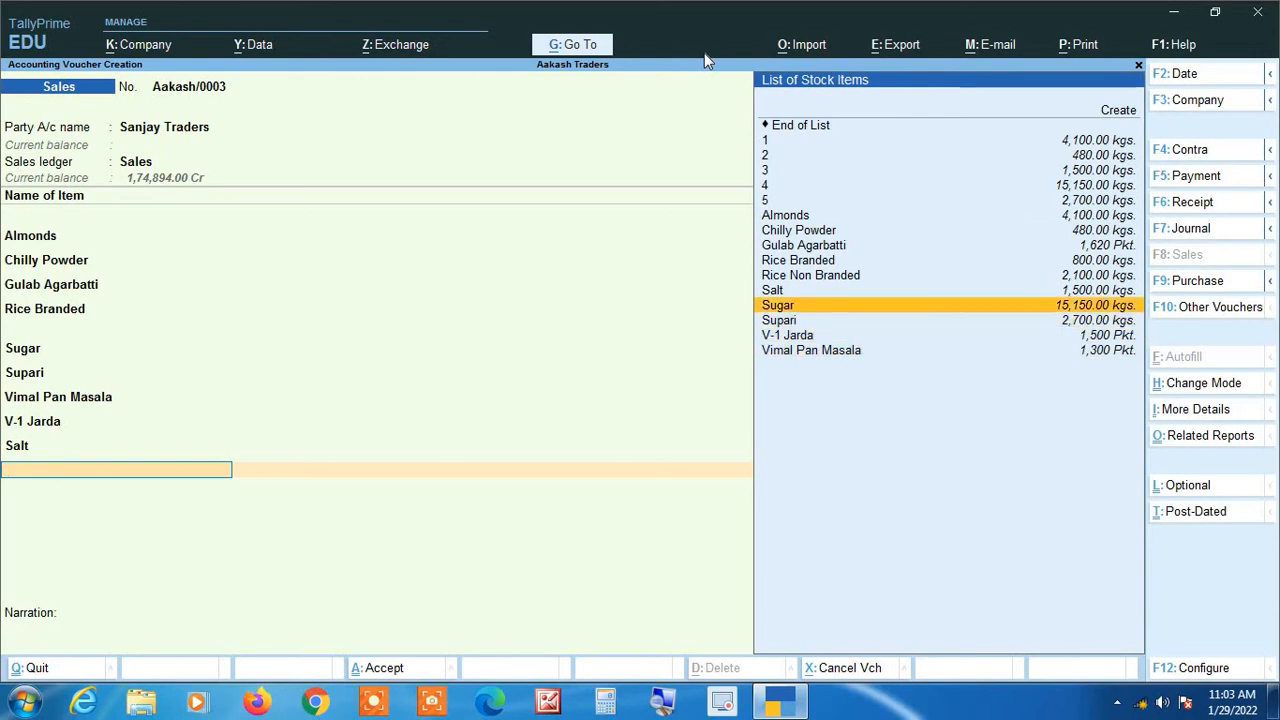
key("Up")
key("Up")
key("Up")
key("Up")
key("Up")
key("Up")
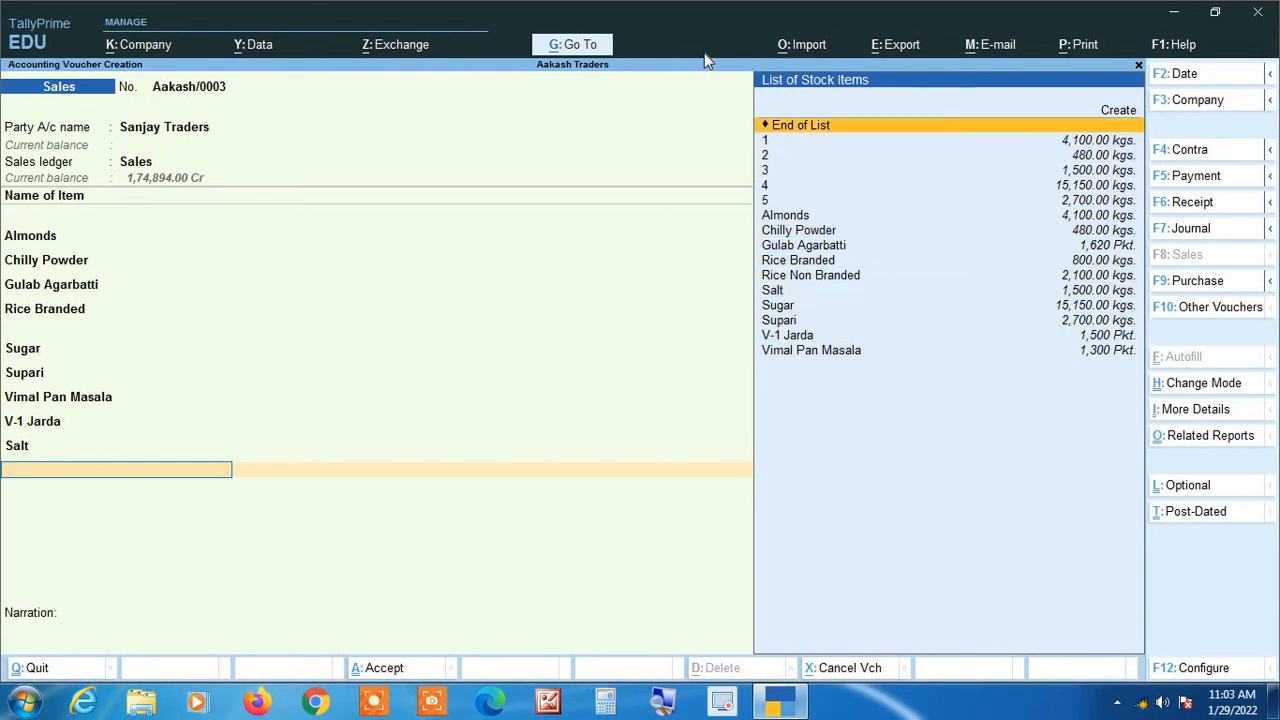
key("Return")
type("cg")
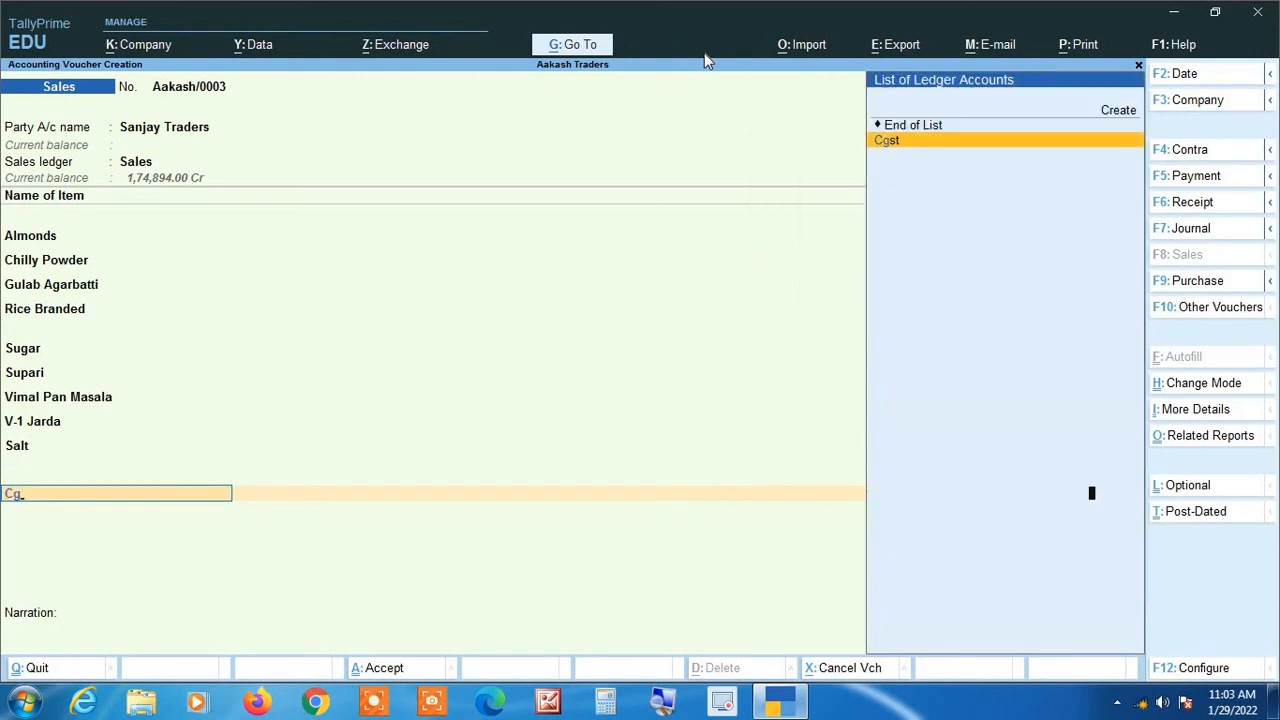
key("Return")
type("sg")
key("Return")
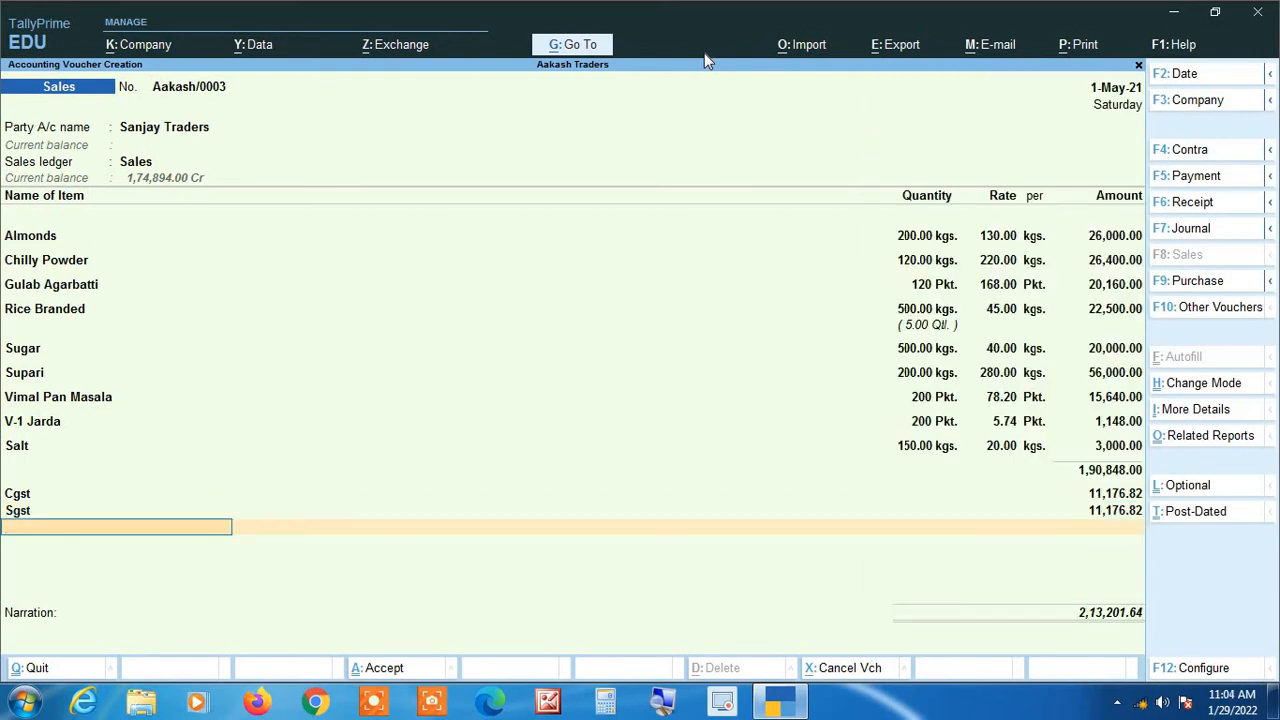
- Add the Cess and Round Off ledgers to the sales voucher, accepting their calculated amounts
type("ce")
key("Return")
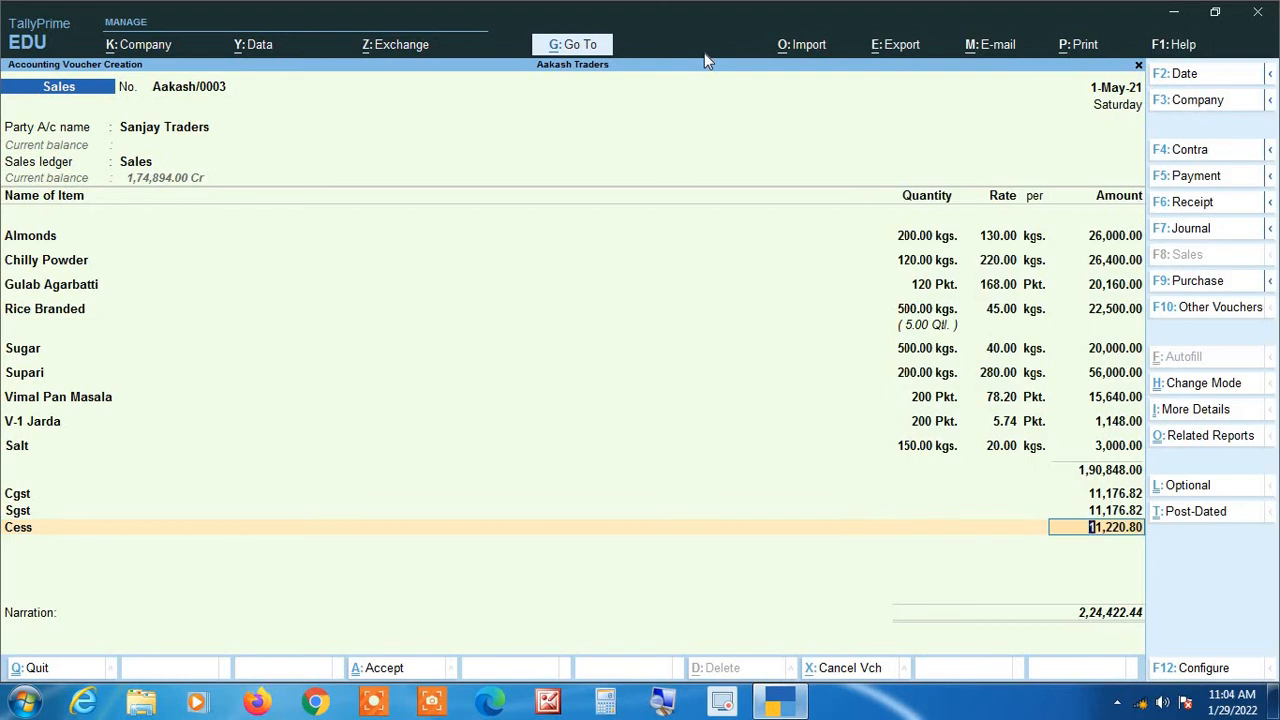
key("Return")
type("o")
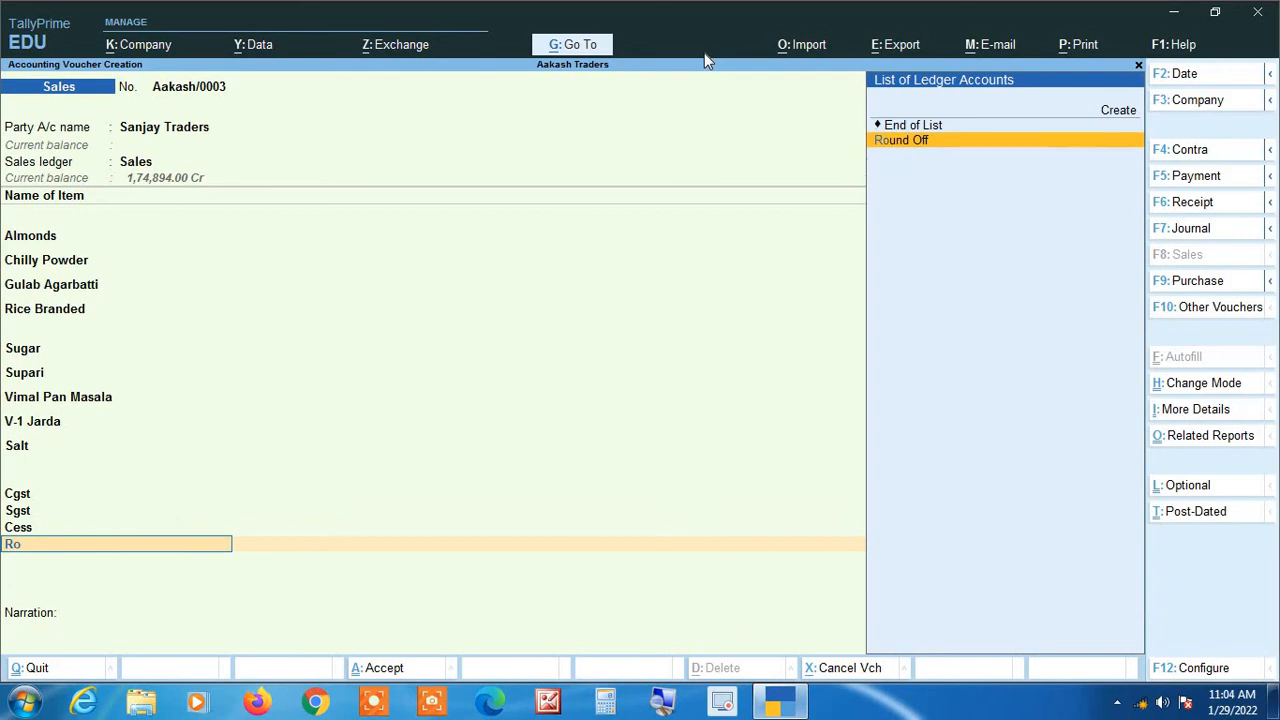
key("Return")
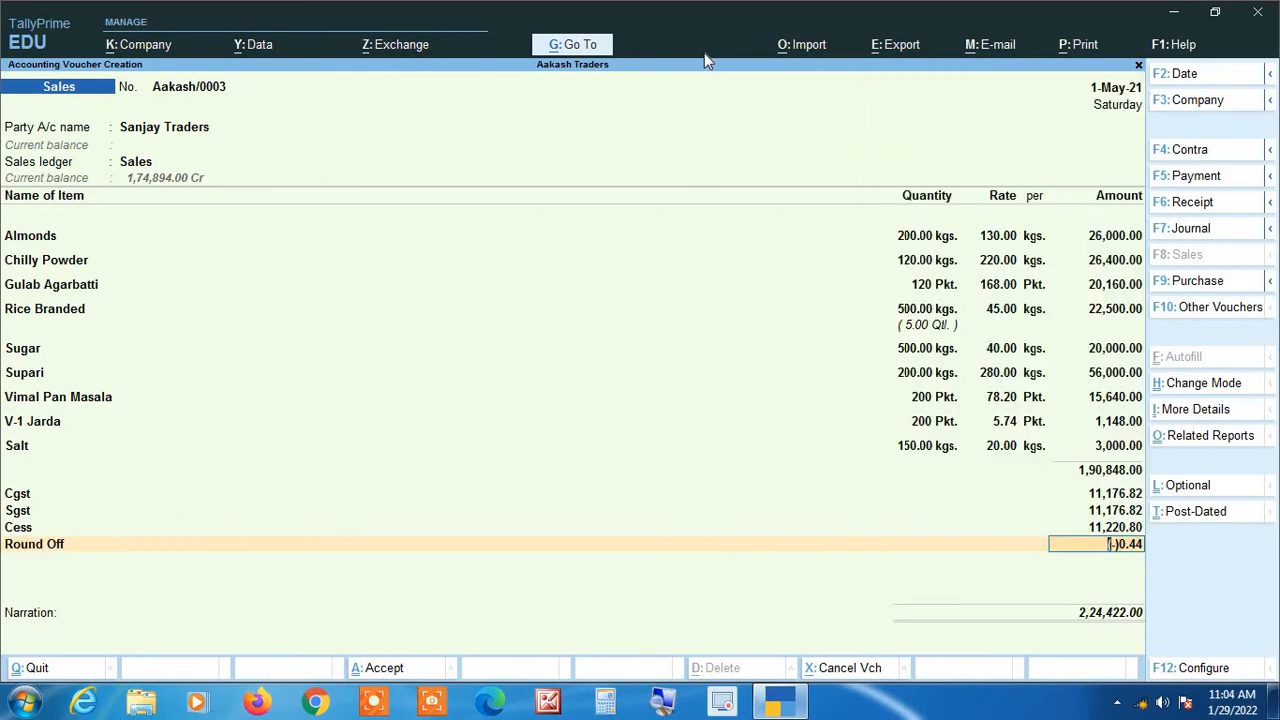
key("Return")
- End the ledger list and save the Sanjay Traders sales voucher without a narration
key("Return")
key("Return")
key("Return")
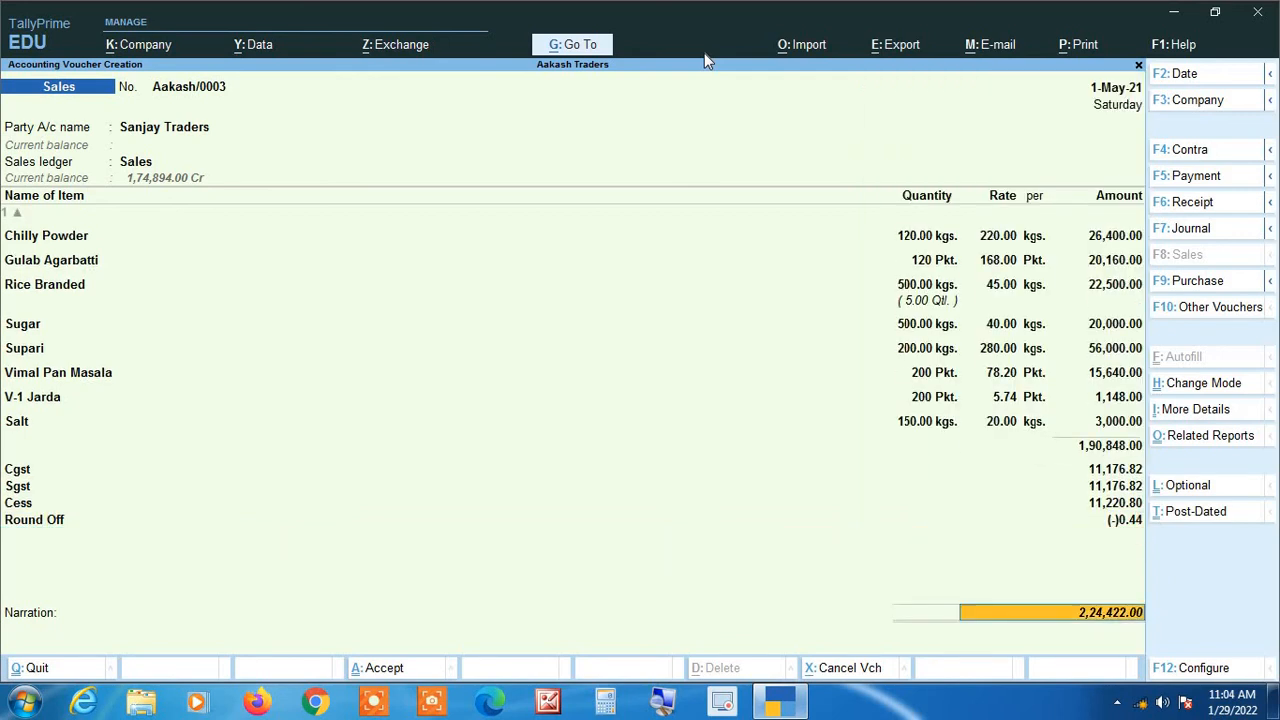
key("Return")
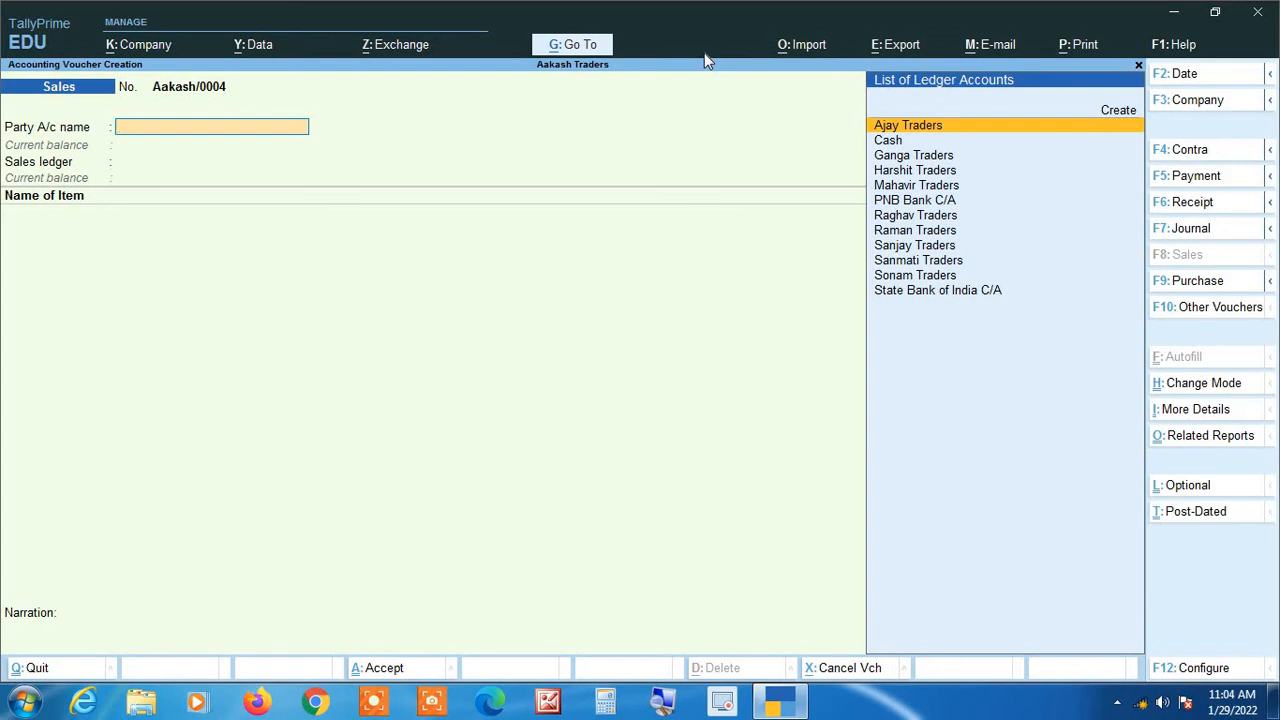
- Quit voucher creation and open the Sales Register to view the monthly sales
key("Escape")
key("y")
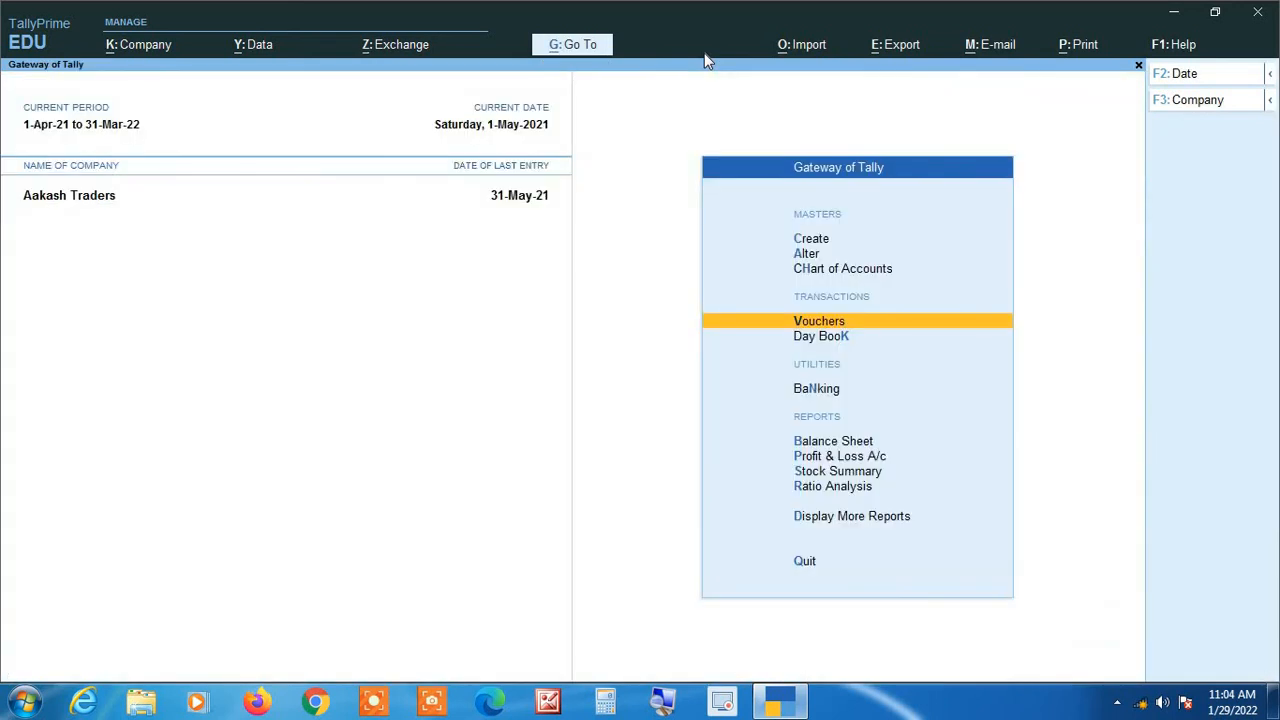
key("d")
key("a")
key("s")
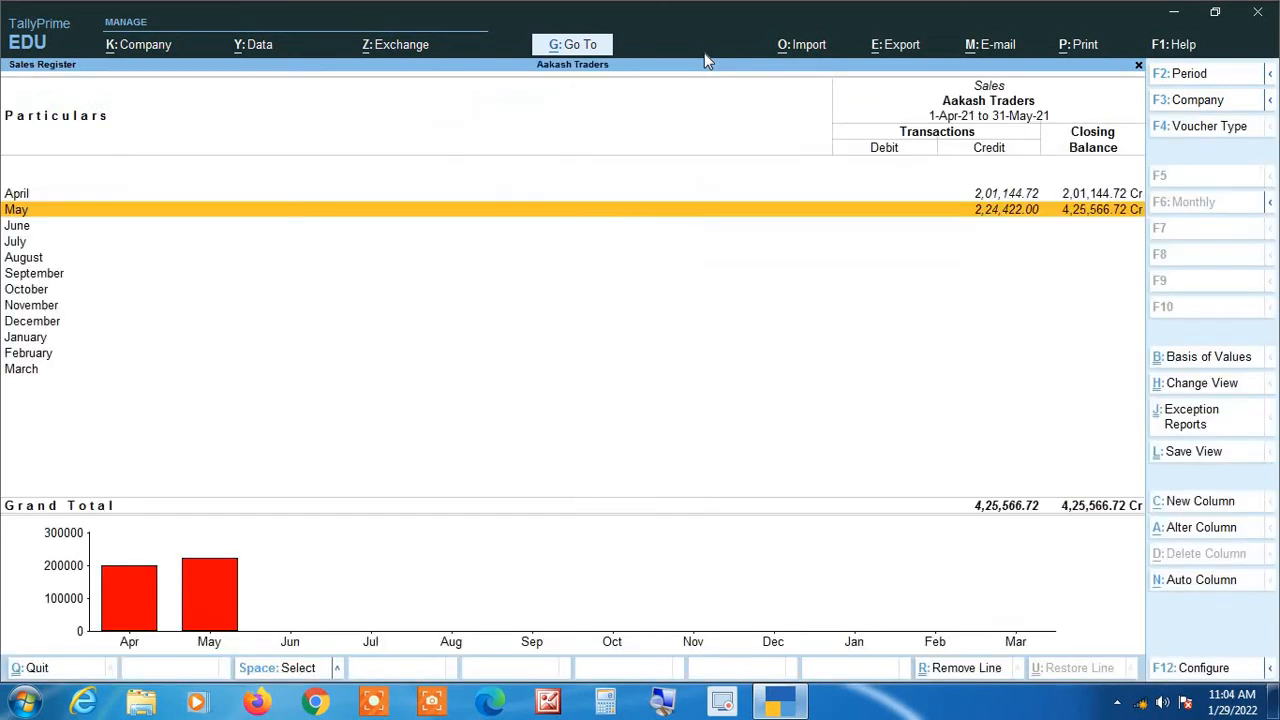
- Drill down from May to the Sanjay Traders sales voucher to review it, and return to the Gateway of Tally
key("Return")
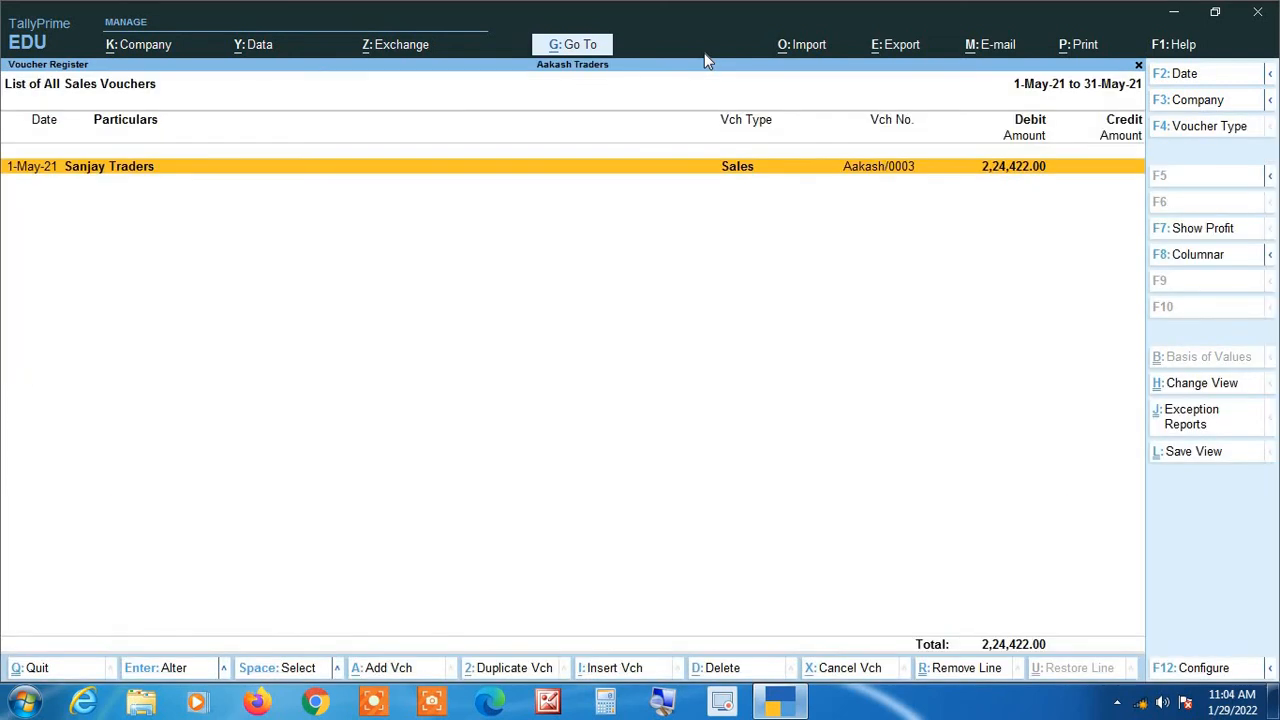
key("Return")
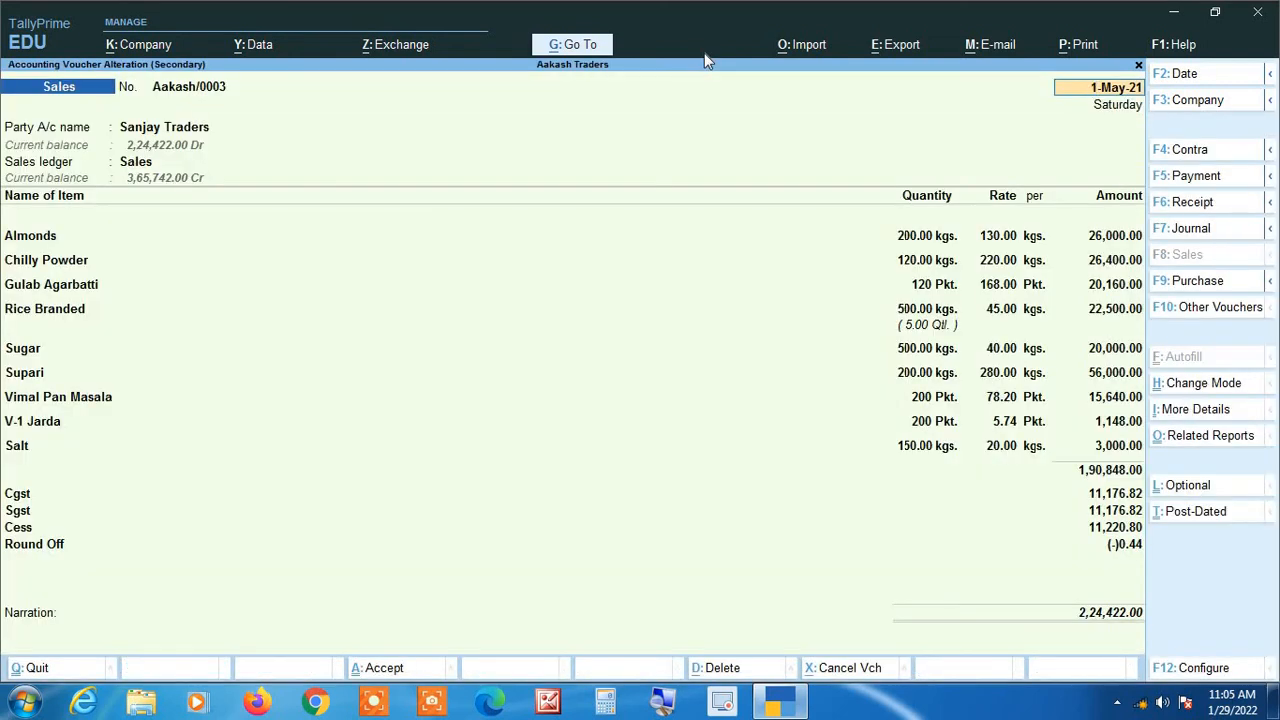
key("Escape")
key("Escape")
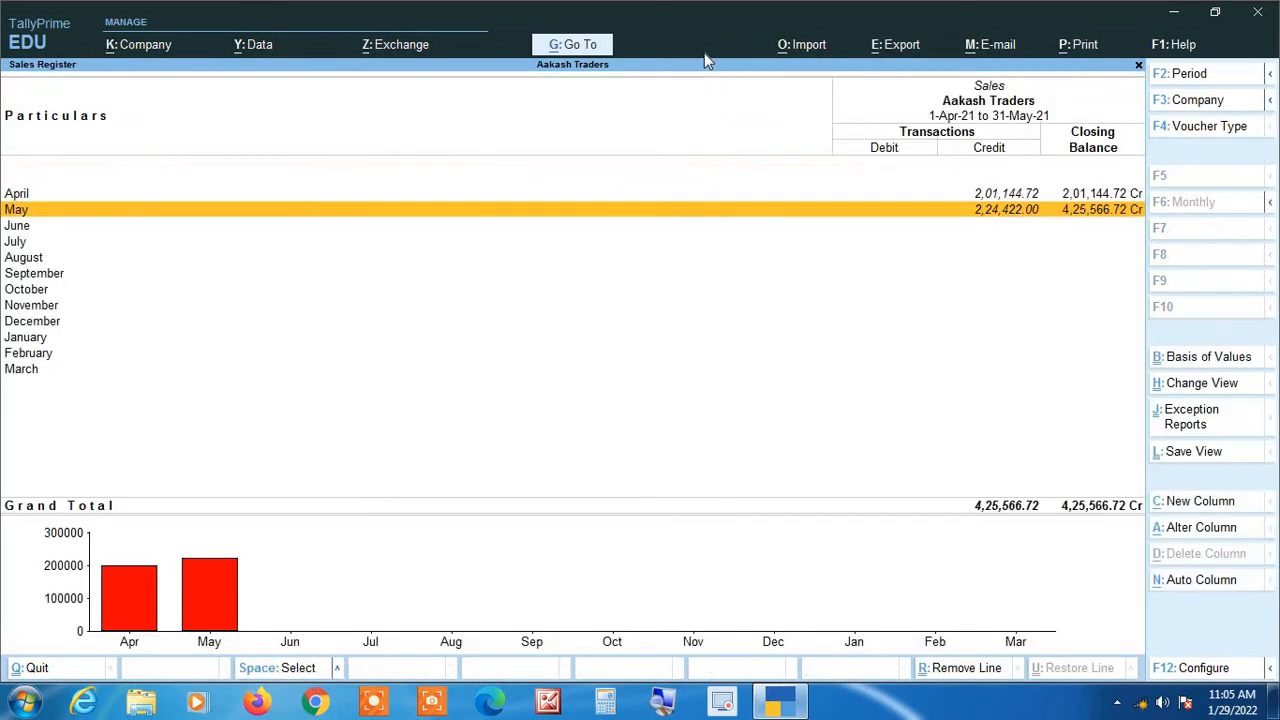
key("Escape")
key("Escape")
key("Escape")
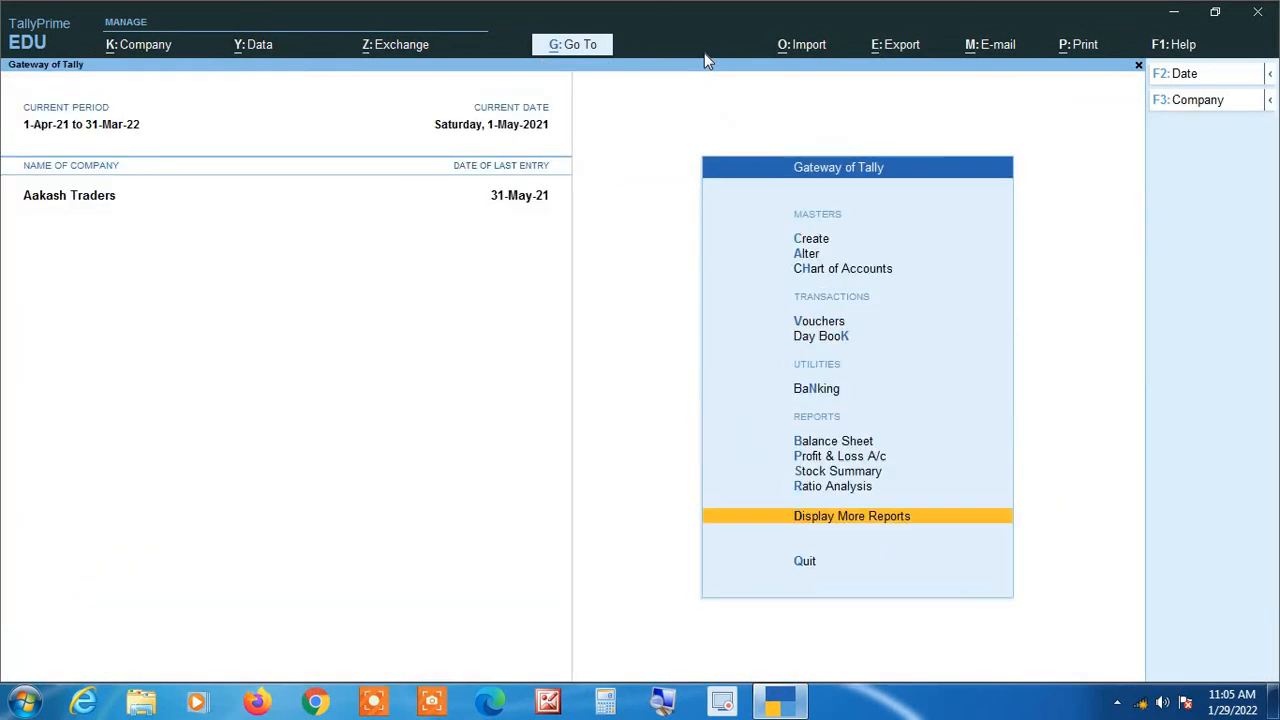
- Open the Ganga Traders ledger report from the account books
key("Return")
key("Return")
key("Down")
key("Return")
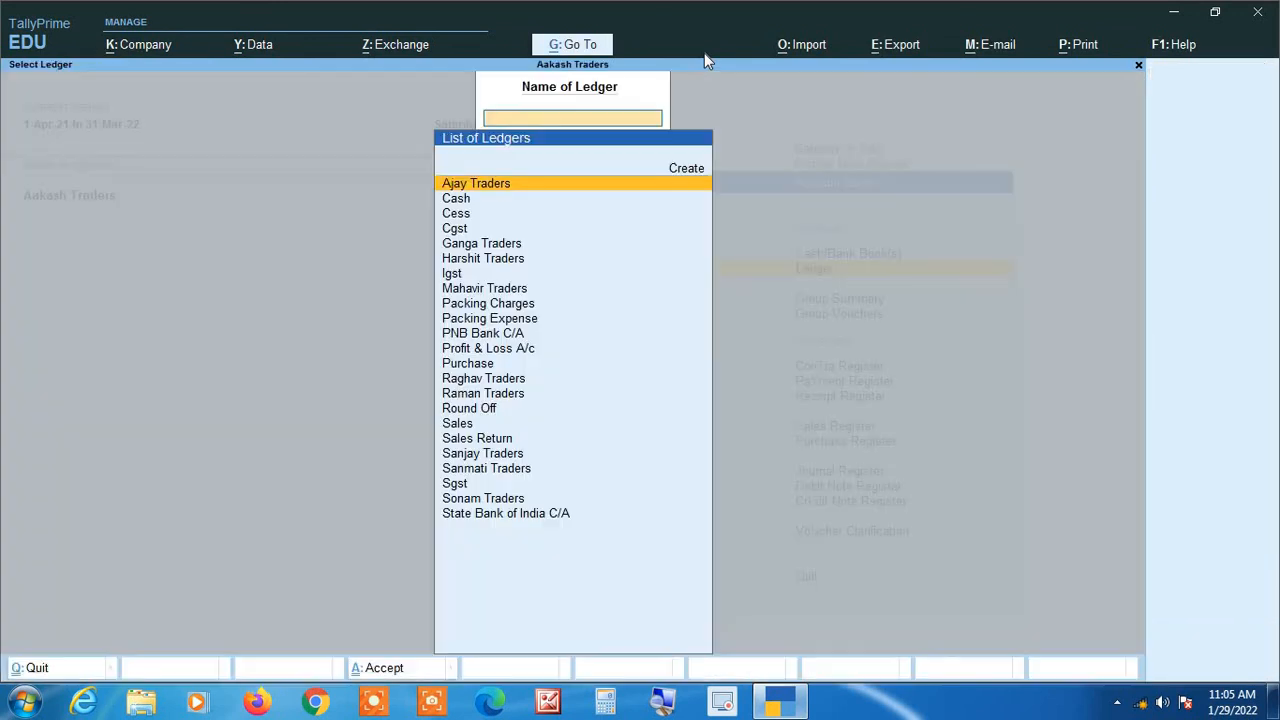
type("Ga")
key("Return")
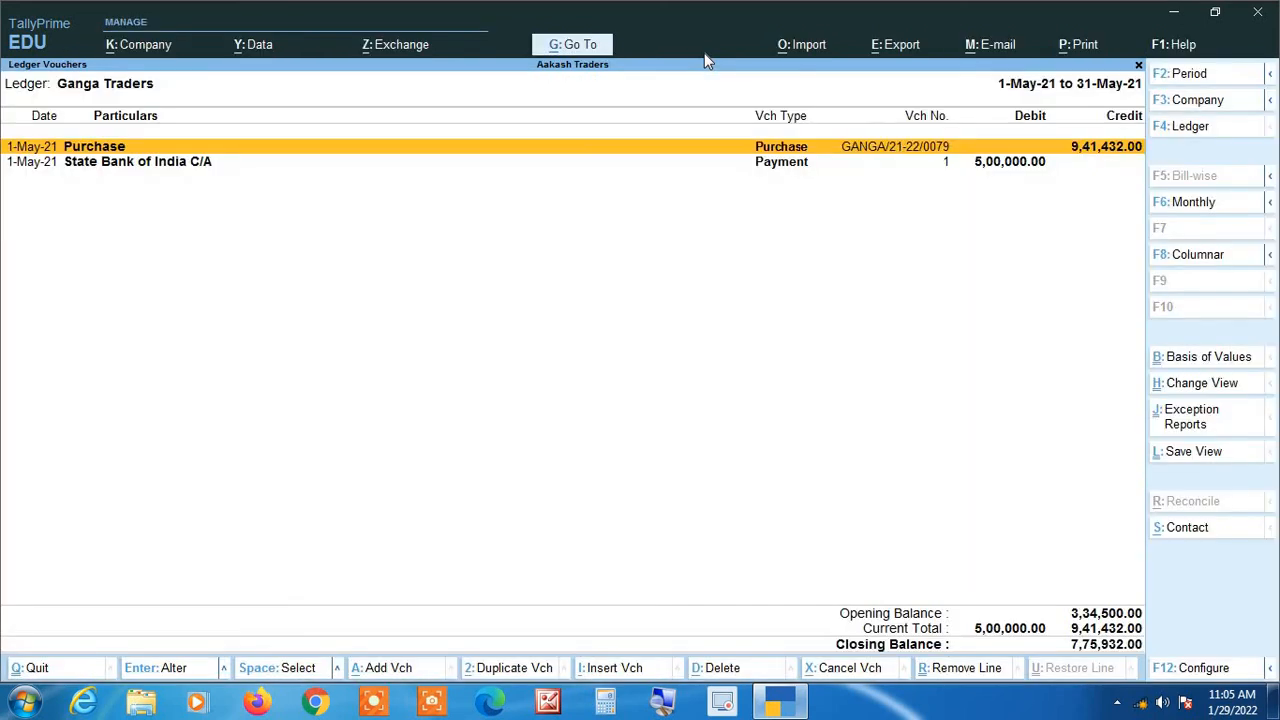
- Open the State Bank of India C/A payment voucher in the Ganga Traders ledger to check it, and close it unchanged
key("Down")
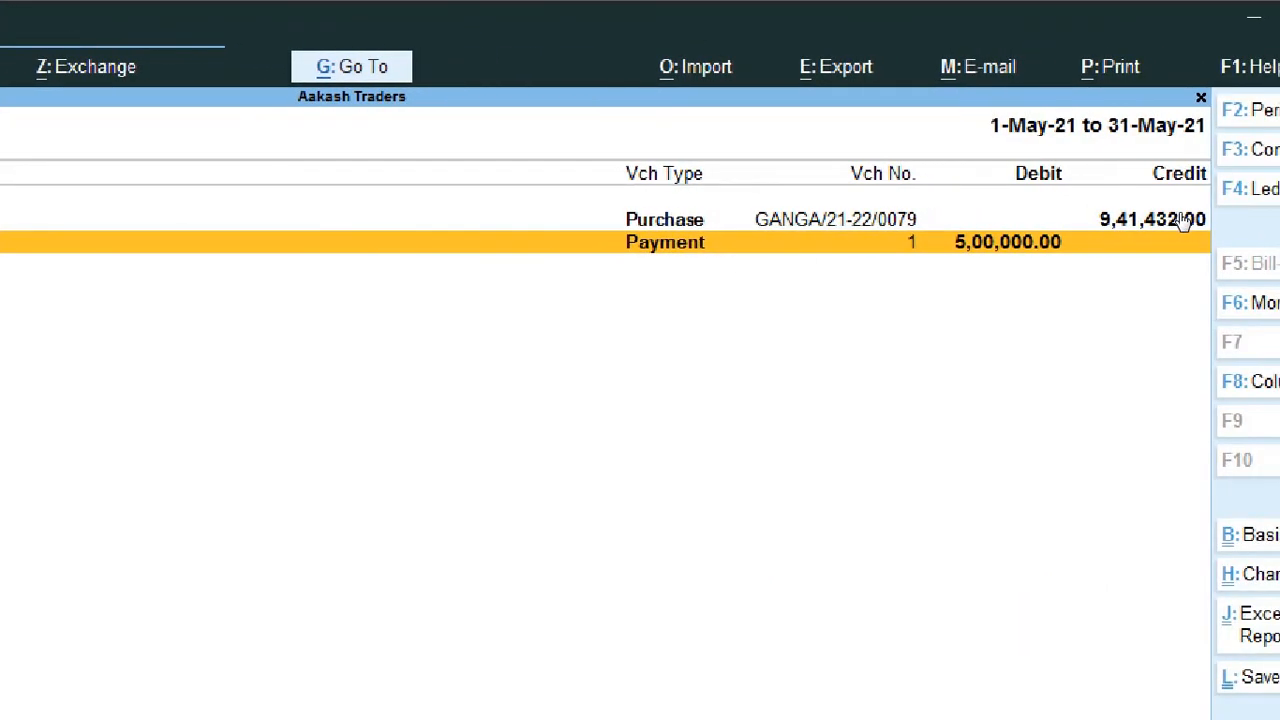
key("Return")
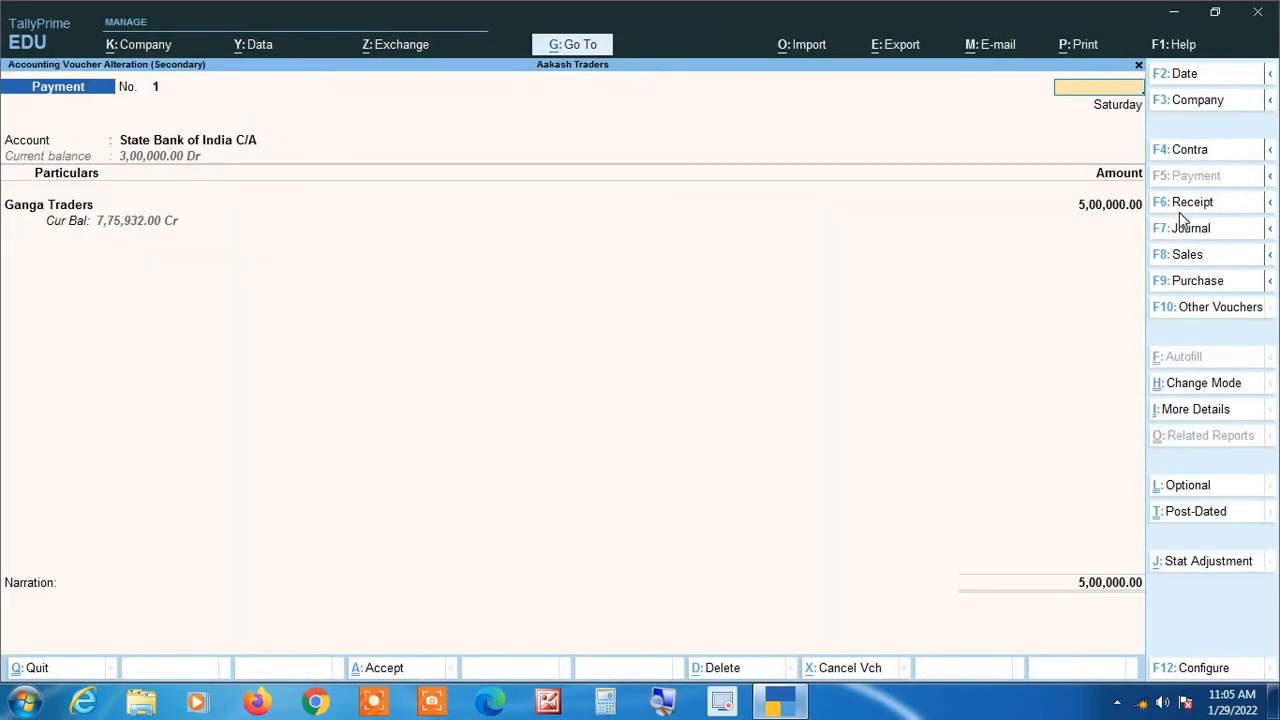
key("Escape")
- Switch the ledger report to Sanmati Traders
key("F4")
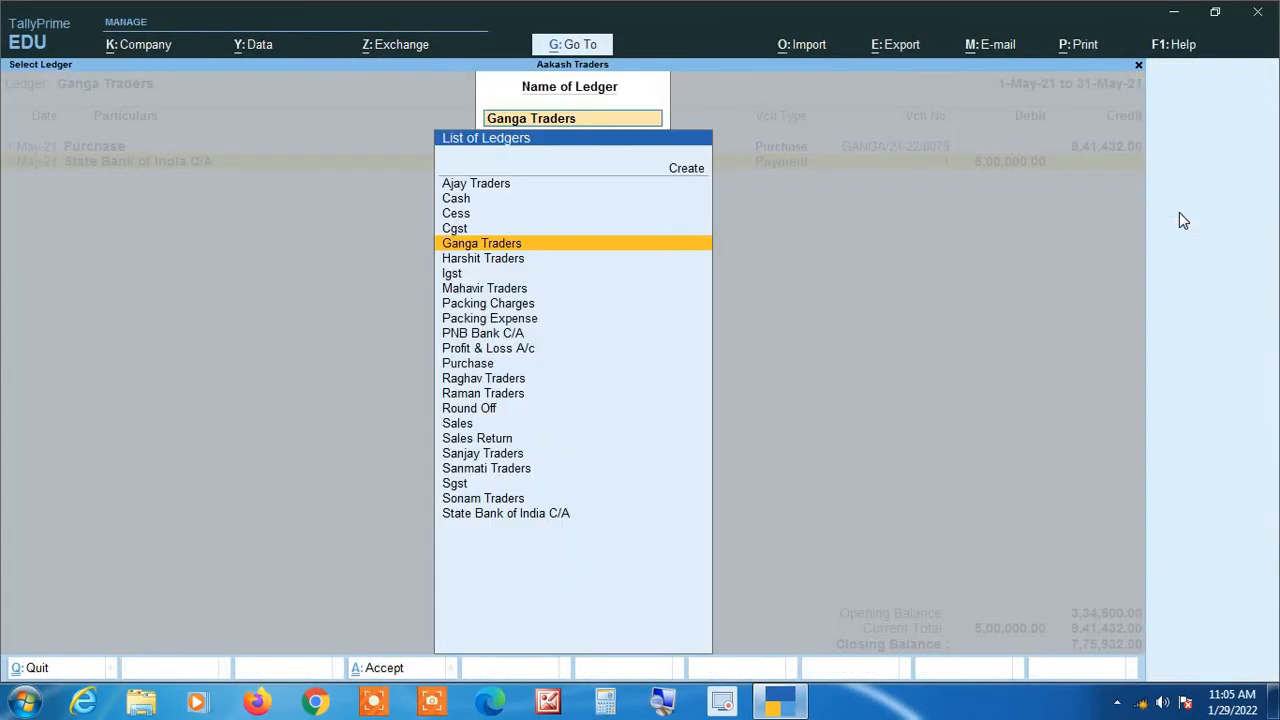
type("Sanm")
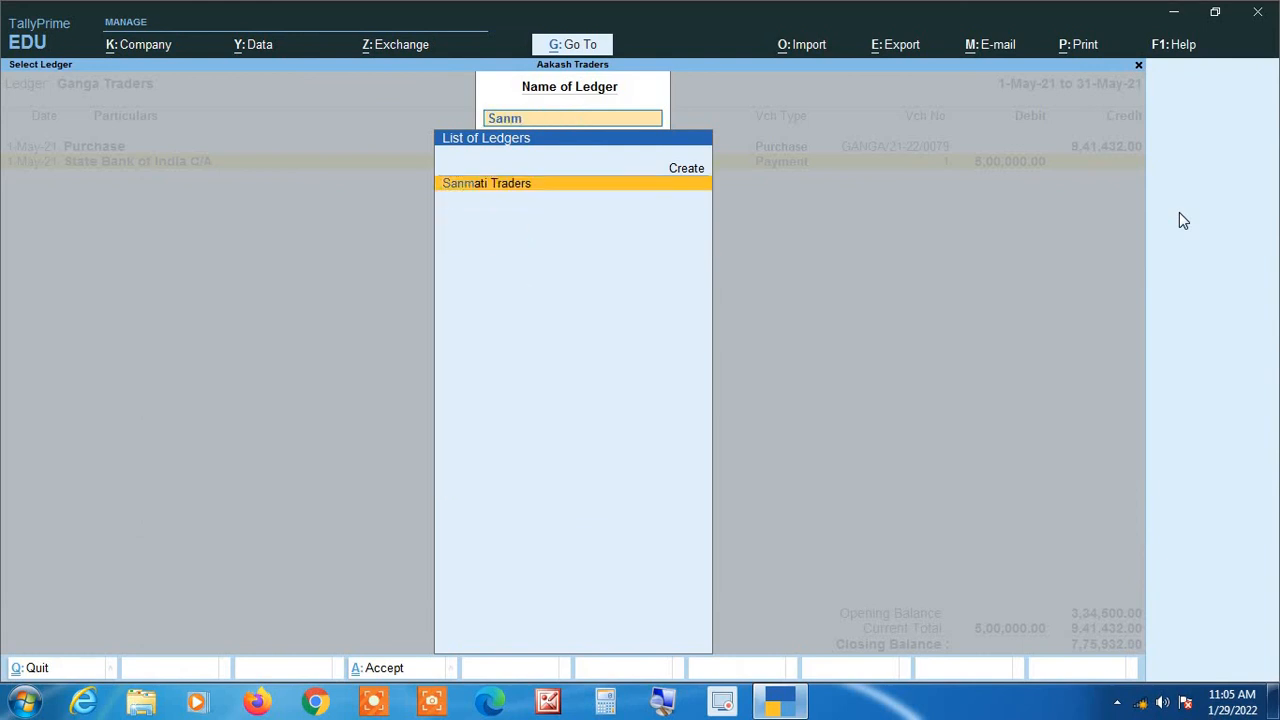
key("Return")
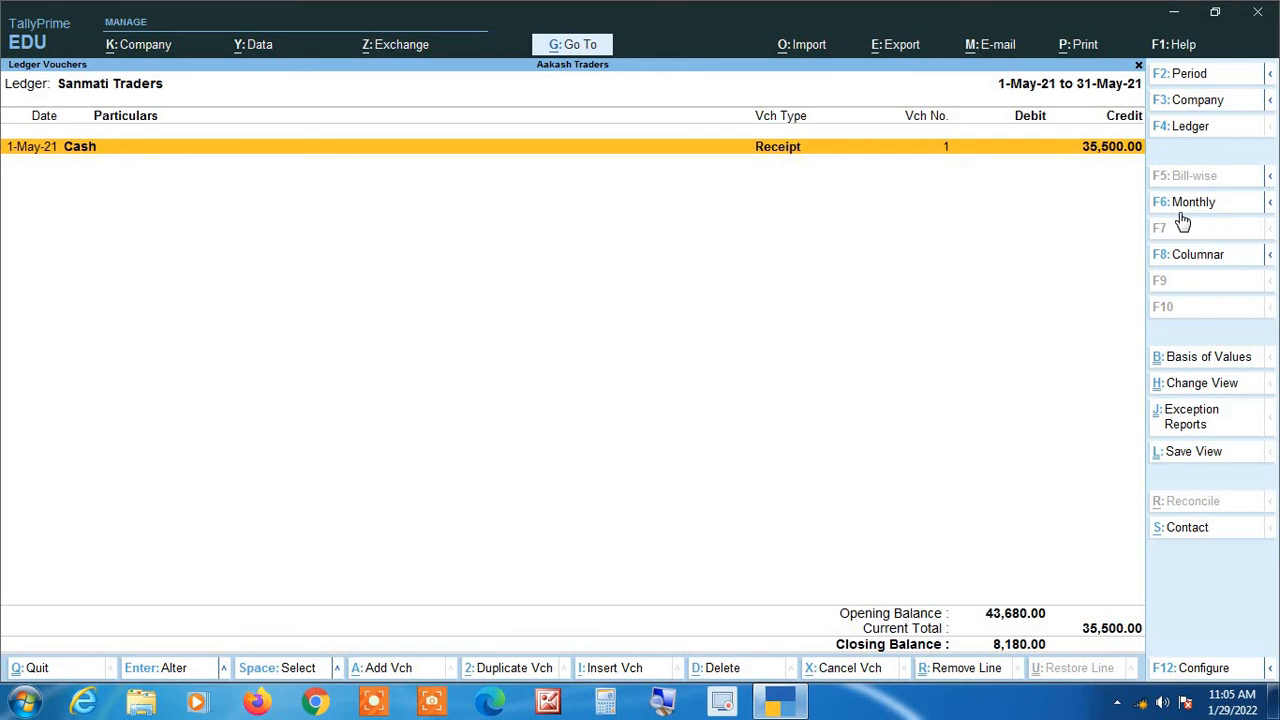
- Set the Sanmati Traders ledger period to 1-Apr-21 to 31-May-21
key("alt+F2")
type("1.4")
key("Return")
key("Return")
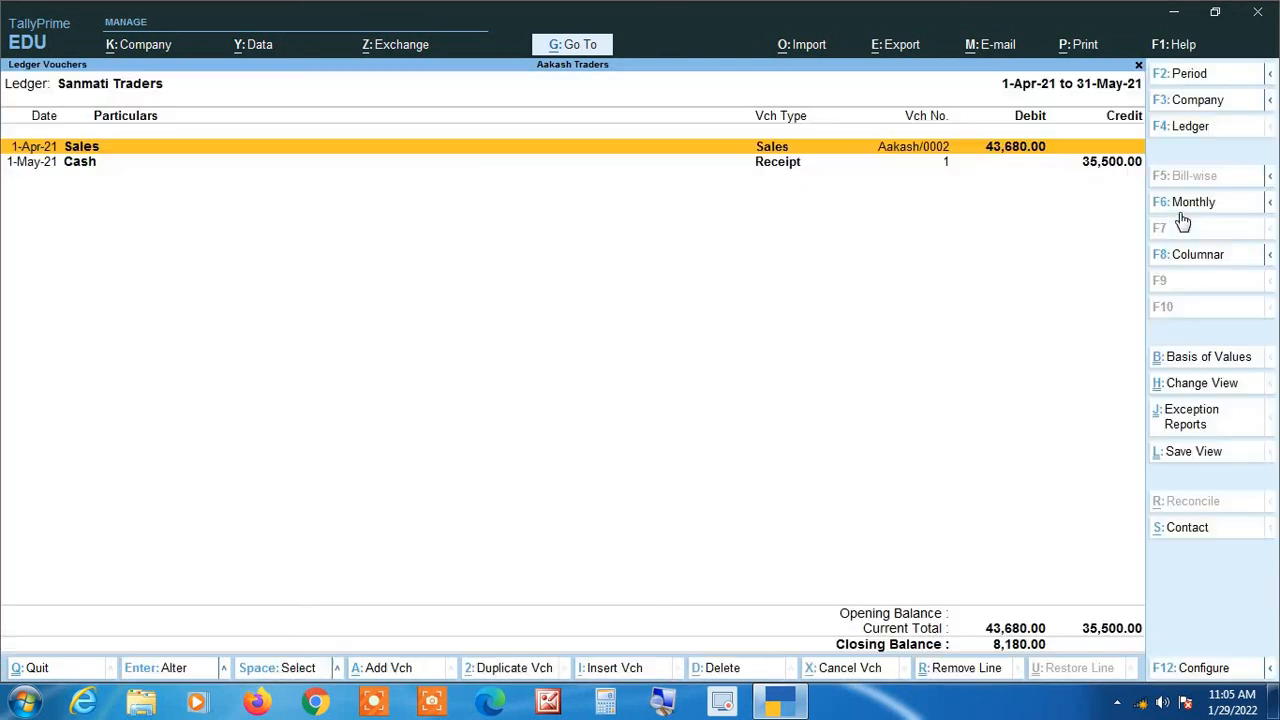
left_click(657, 706)
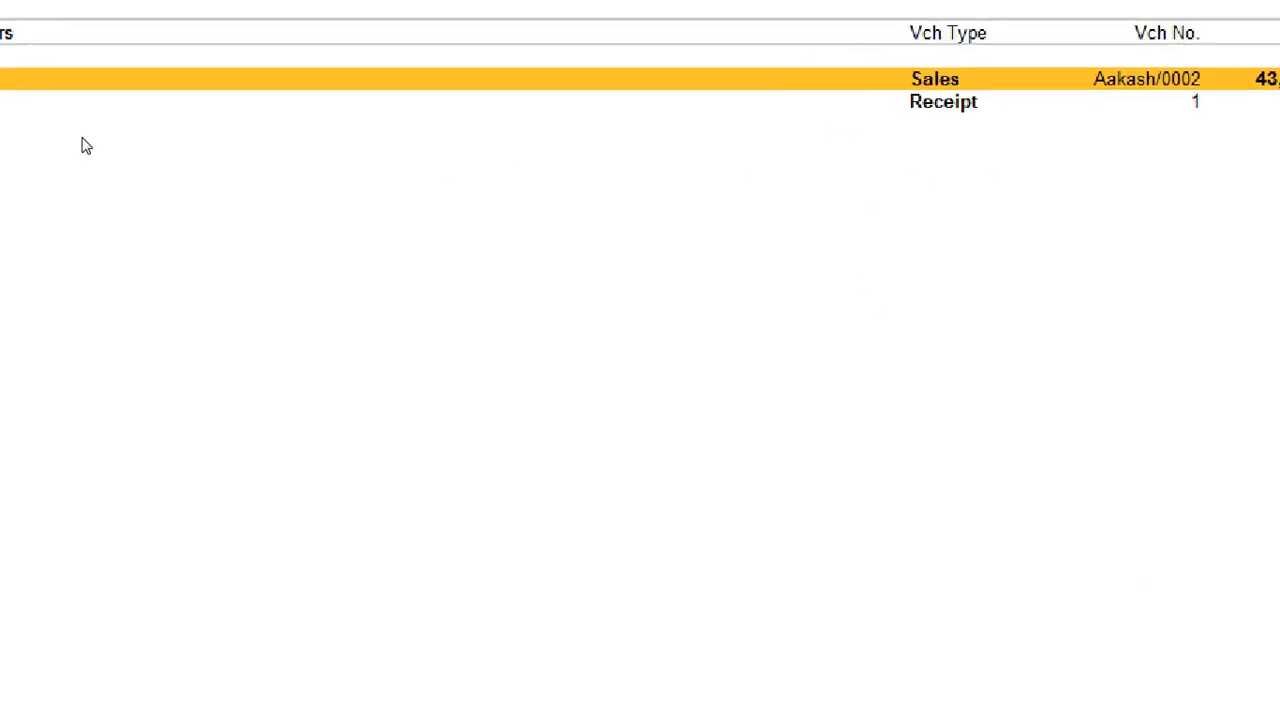
- Open the Cash receipt voucher in the Sanmati Traders ledger to check it, and return to the Gateway of Tally
key("Down")
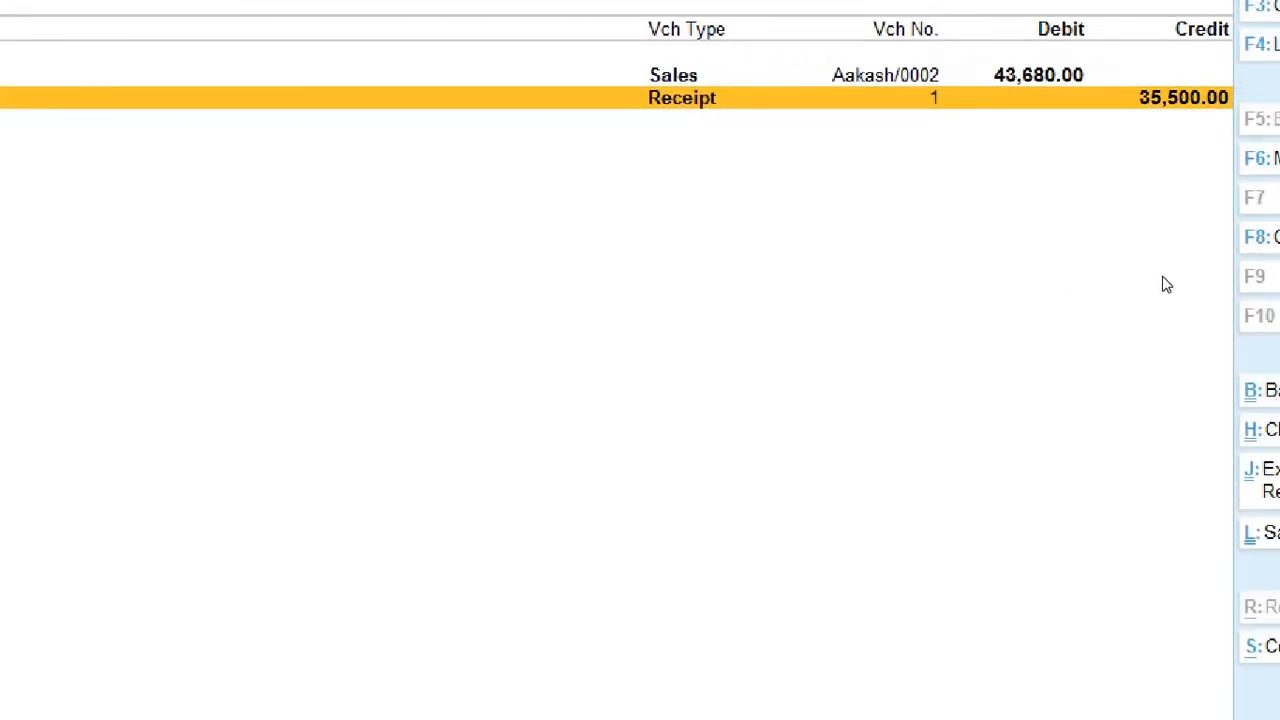
key("Return")
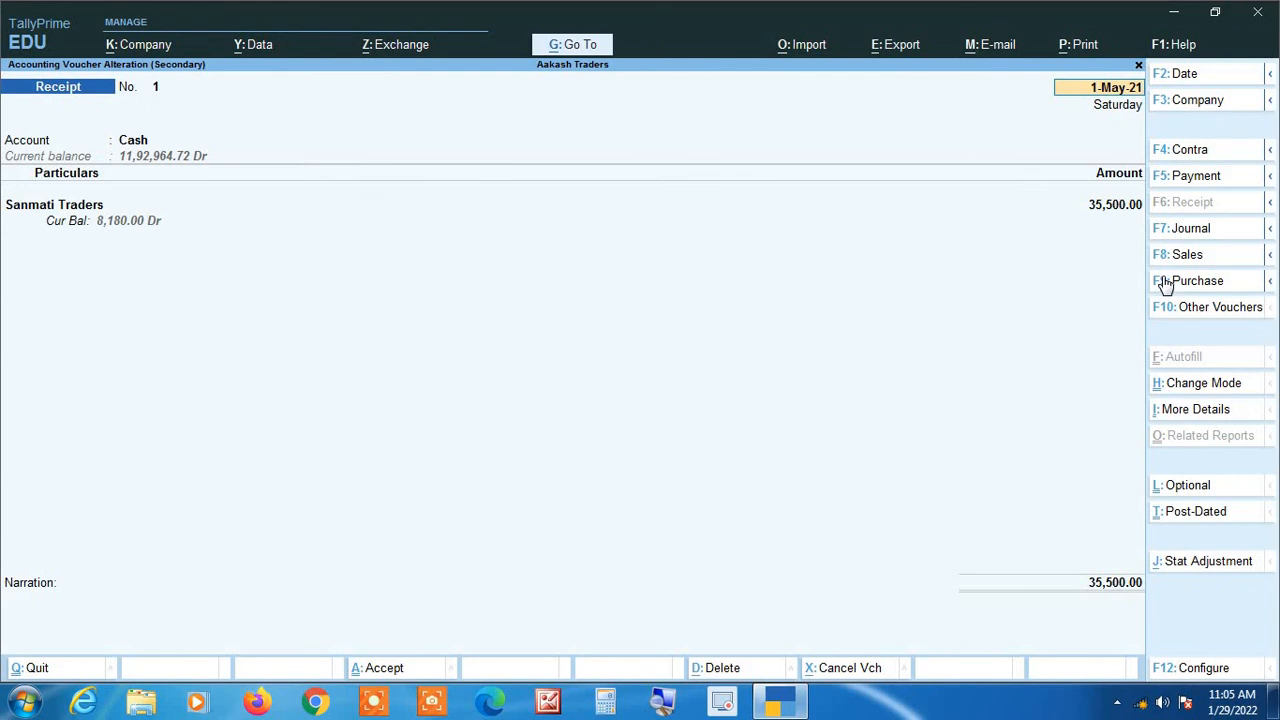
key("Escape")
key("Escape")
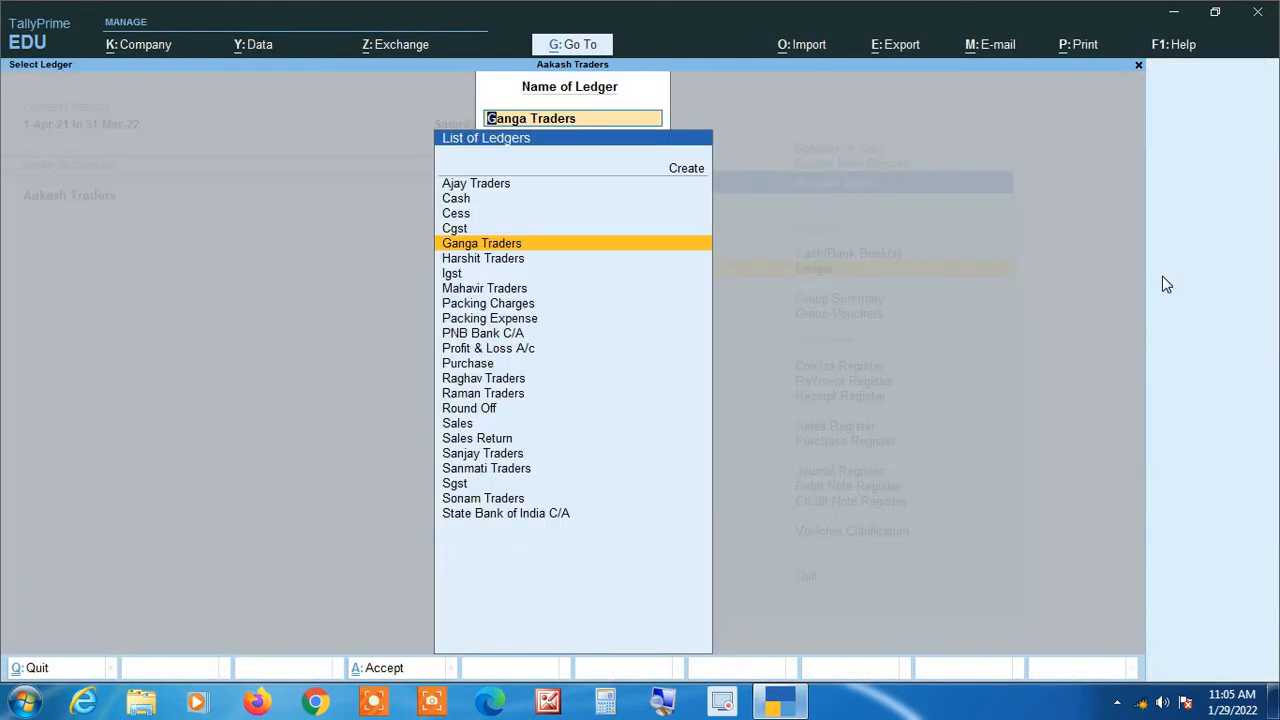
key("Escape")
key("Escape")
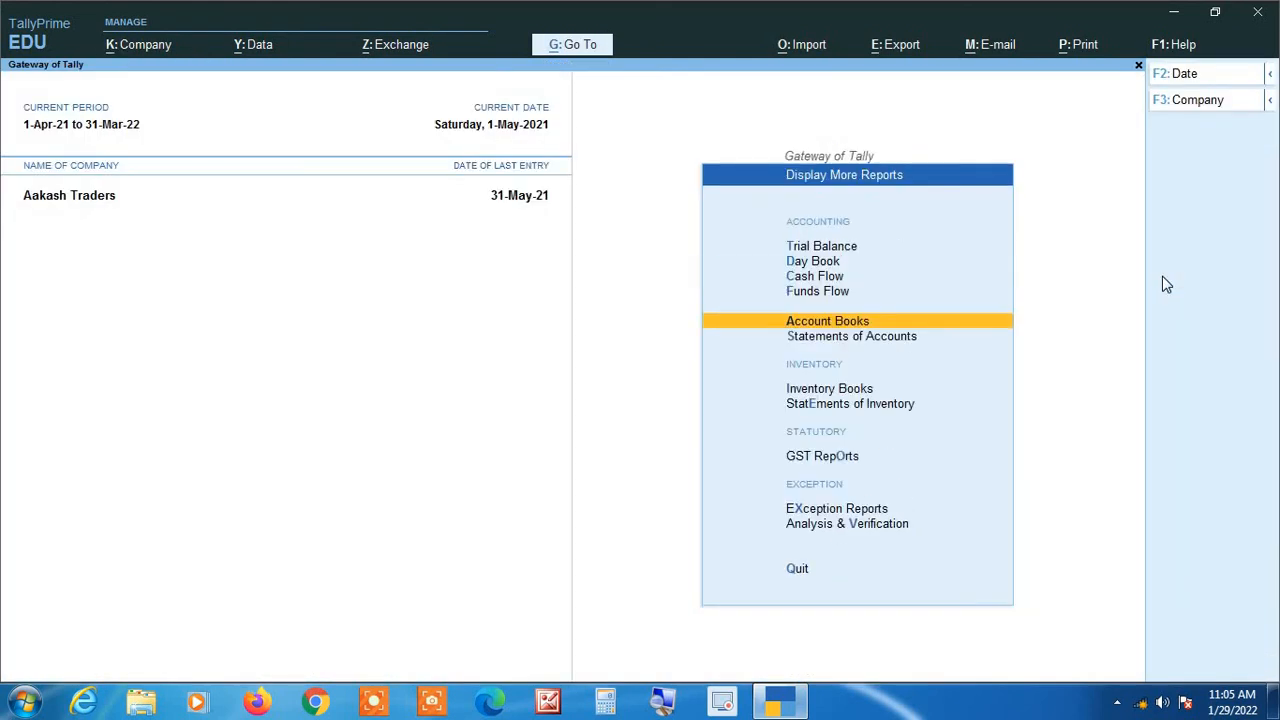
key("Escape")
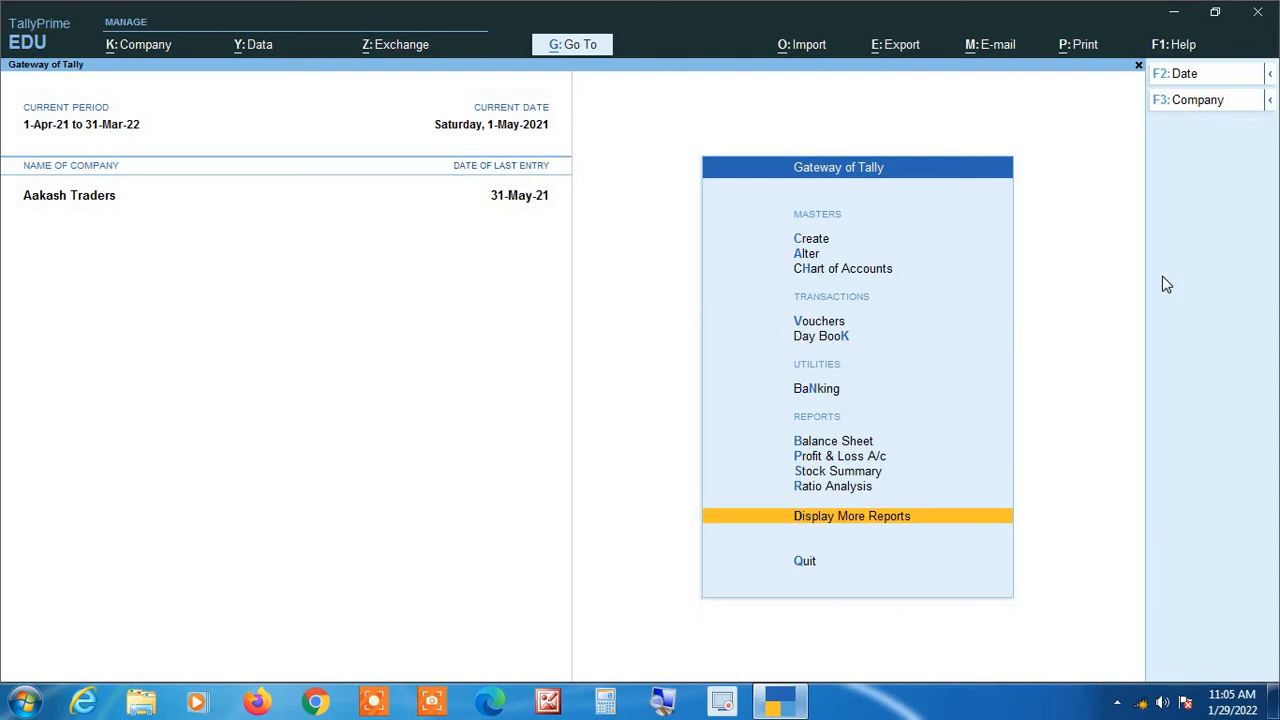